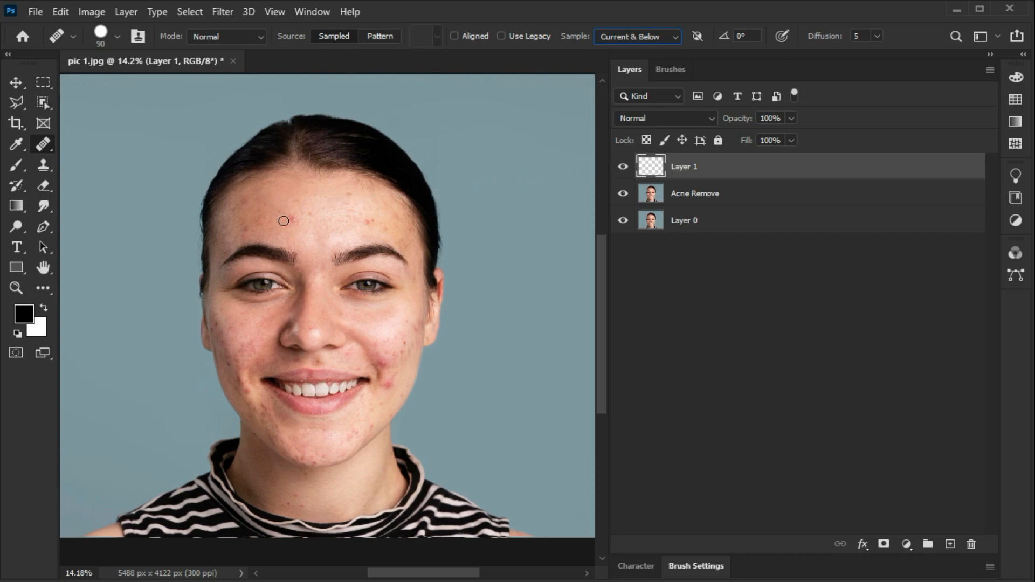
- With the Healing Brush, sample clean forehead skin and heal the red spots above the eyebrow on the image's left side
{"action": "left_click", "coordinate": [46, 263]}
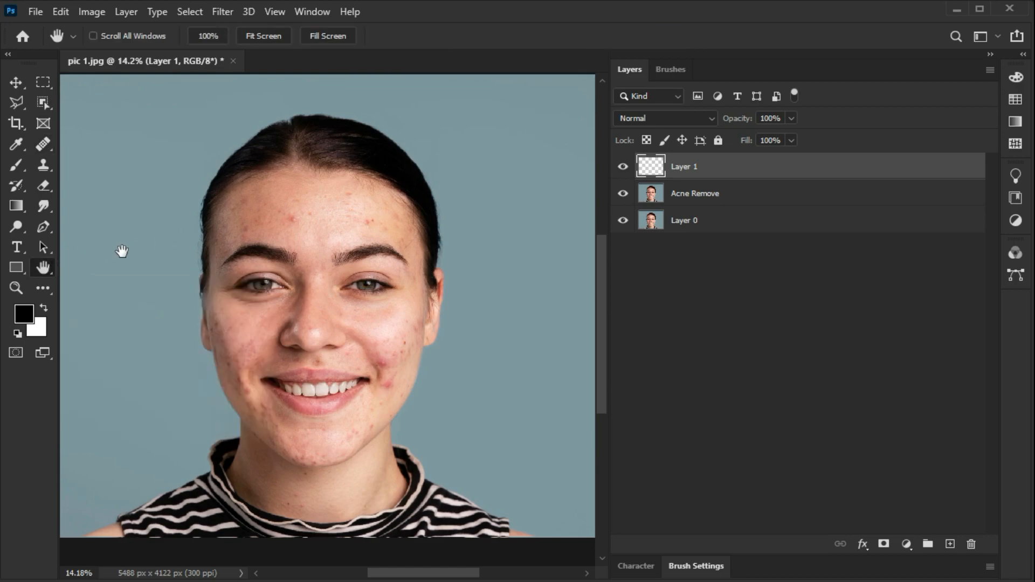
{"action": "scroll", "coordinate": [316, 223], "scroll_direction": "up", "scroll_amount": 5}
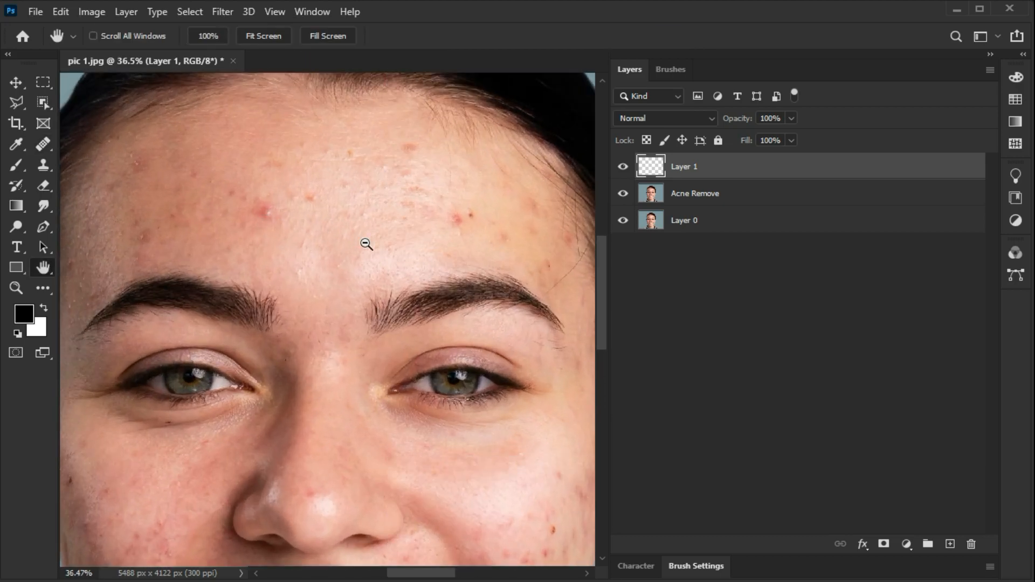
{"action": "scroll", "coordinate": [367, 244], "scroll_direction": "up", "scroll_amount": 1}
{"action": "left_click_drag", "start_coordinate": [343, 212], "coordinate": [346, 239]}
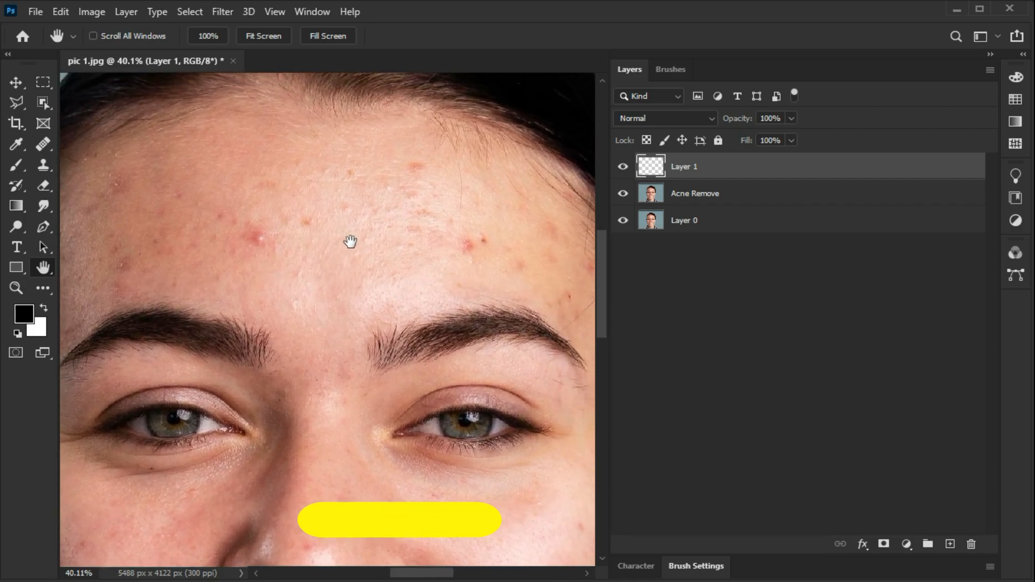
{"action": "key", "text": "j"}
{"action": "left_click", "coordinate": [213, 184], "text": "alt"}
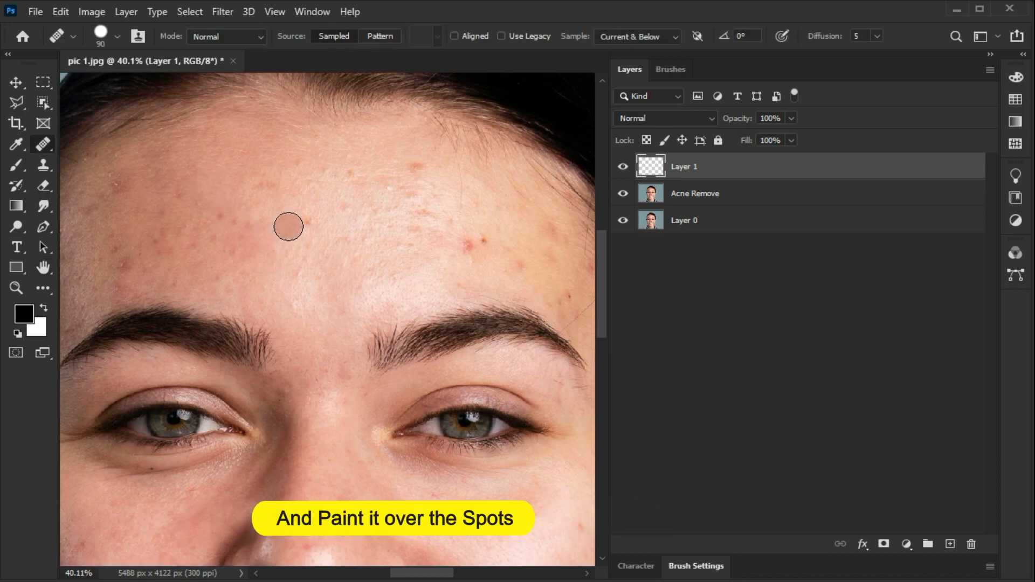
{"action": "left_click", "coordinate": [243, 242]}
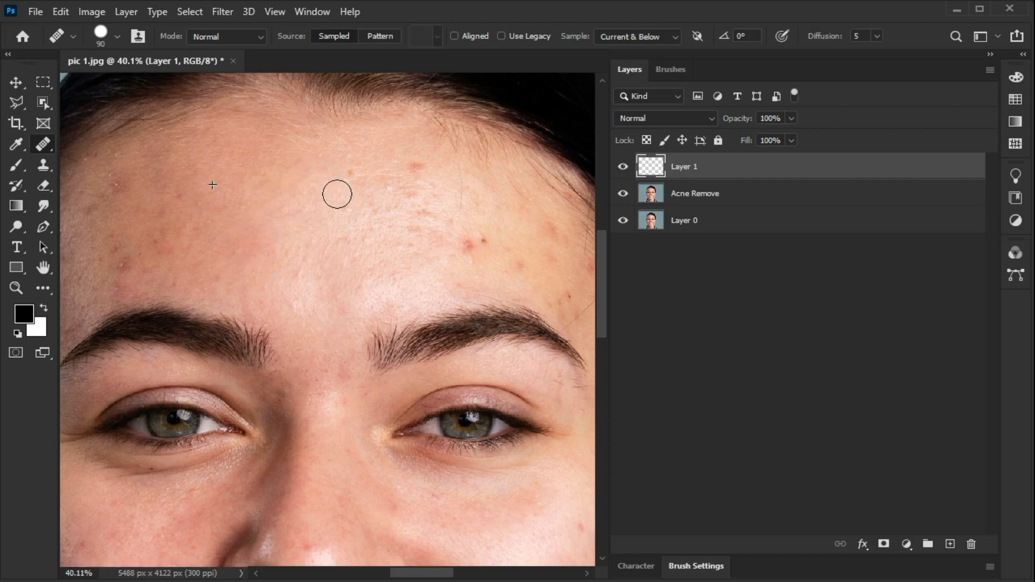
- Heal the remaining blemishes across the middle and both sides of the forehead on Layer 1
{"action": "left_click_drag", "start_coordinate": [404, 180], "coordinate": [415, 167]}
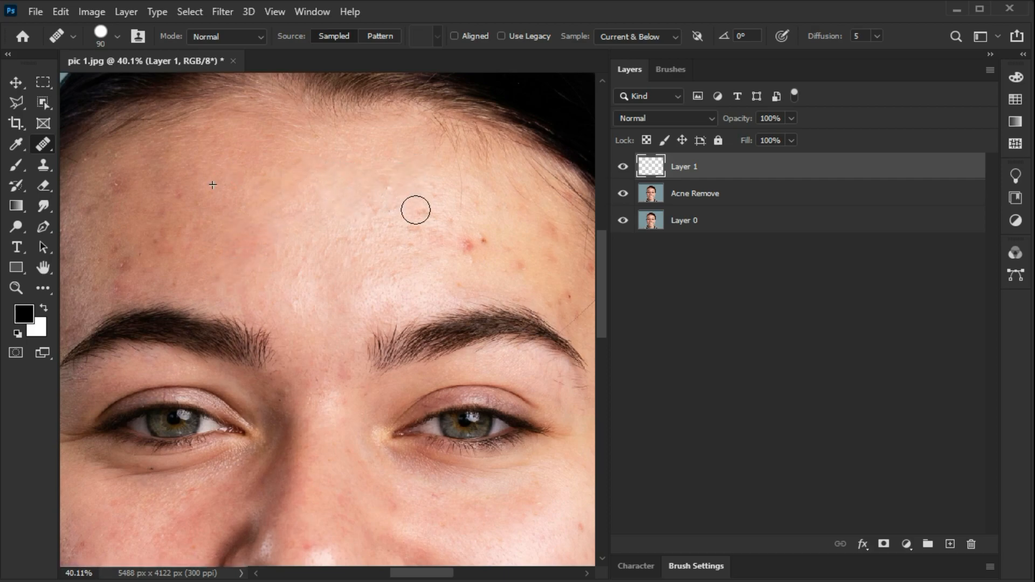
{"action": "left_click_drag", "start_coordinate": [468, 245], "coordinate": [480, 238]}
{"action": "left_click", "coordinate": [381, 199]}
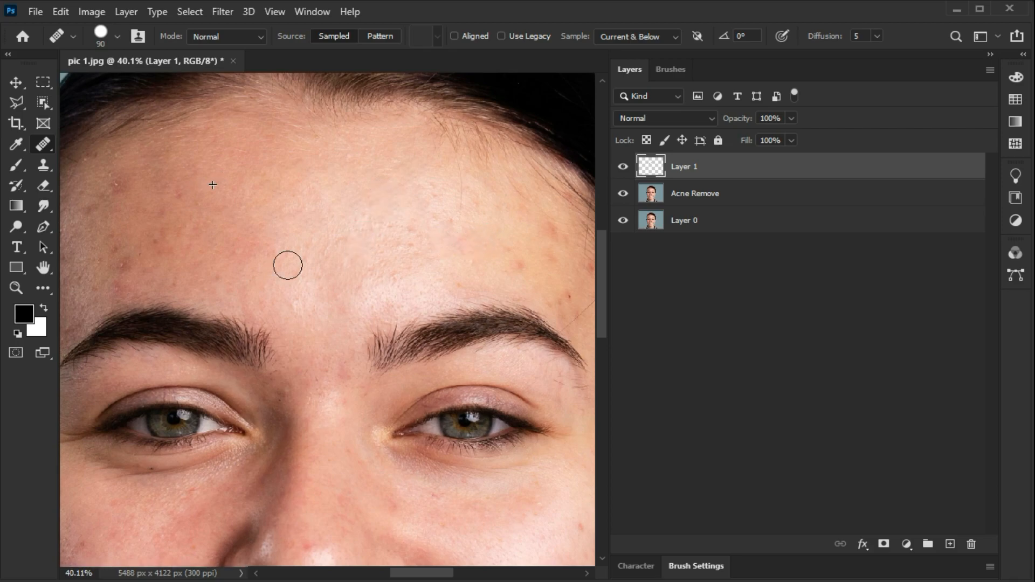
{"action": "left_click", "coordinate": [122, 263]}
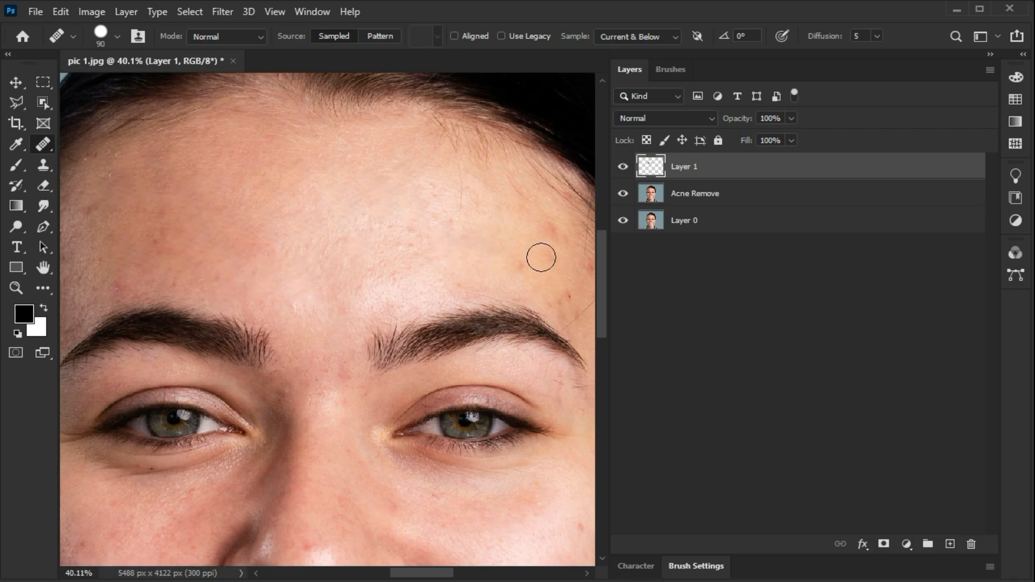
- Heal the blemishes on the cheek on the image's left side with the Healing Brush
{"action": "key", "text": "space"}
{"action": "mouse_move", "coordinate": [221, 263]}
{"action": "left_mouse_down"}
{"action": "mouse_move", "coordinate": [335, 185]}
{"action": "mouse_move", "coordinate": [345, 210]}
{"action": "left_mouse_up"}
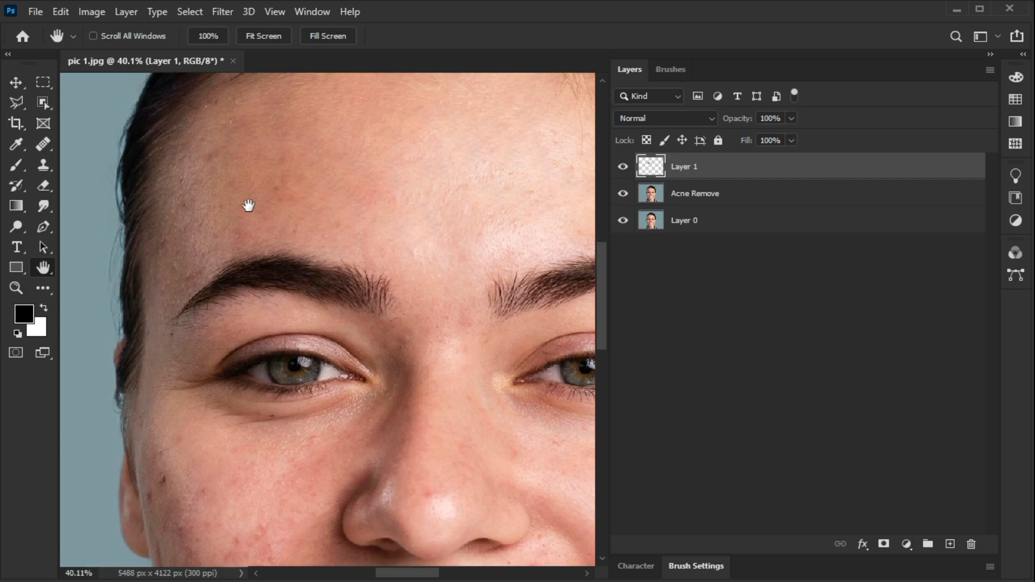
{"action": "key", "text": "space"}
{"action": "left_click_drag", "start_coordinate": [402, 461], "coordinate": [460, 224]}
{"action": "left_click_drag", "start_coordinate": [224, 238], "coordinate": [232, 285]}
{"action": "left_click", "coordinate": [257, 245]}
{"action": "left_click_drag", "start_coordinate": [254, 353], "coordinate": [260, 341]}
{"action": "left_click", "coordinate": [291, 305]}
{"action": "left_click", "coordinate": [319, 293]}
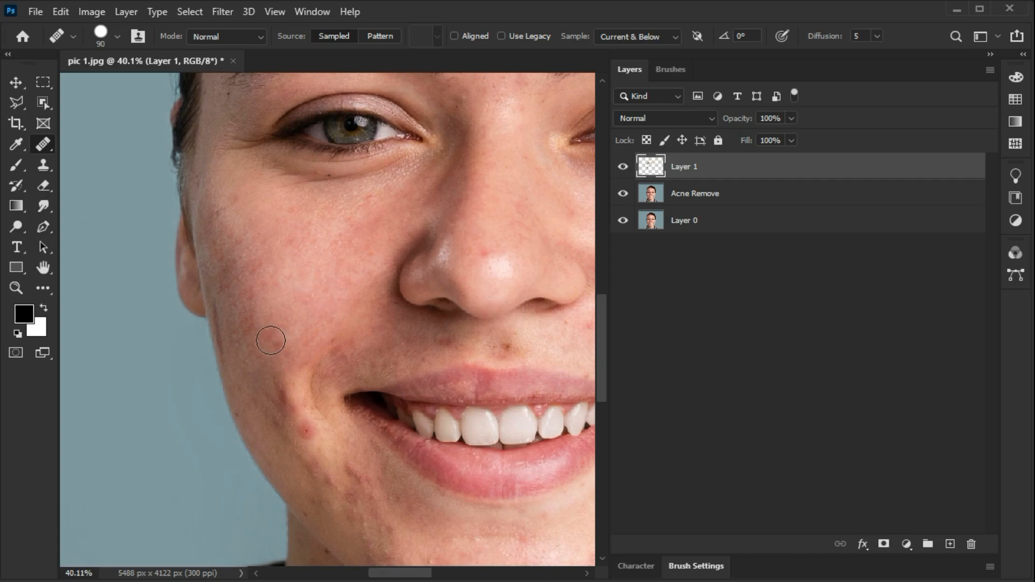
- Heal the spots beside the mouth corner and along the jaw on the image's left side
{"action": "left_click", "coordinate": [305, 428]}
{"action": "mouse_move", "coordinate": [328, 480]}
{"action": "left_mouse_down"}
{"action": "mouse_move", "coordinate": [353, 474]}
{"action": "mouse_move", "coordinate": [369, 490]}
{"action": "left_mouse_up"}
{"action": "left_click", "coordinate": [230, 344]}
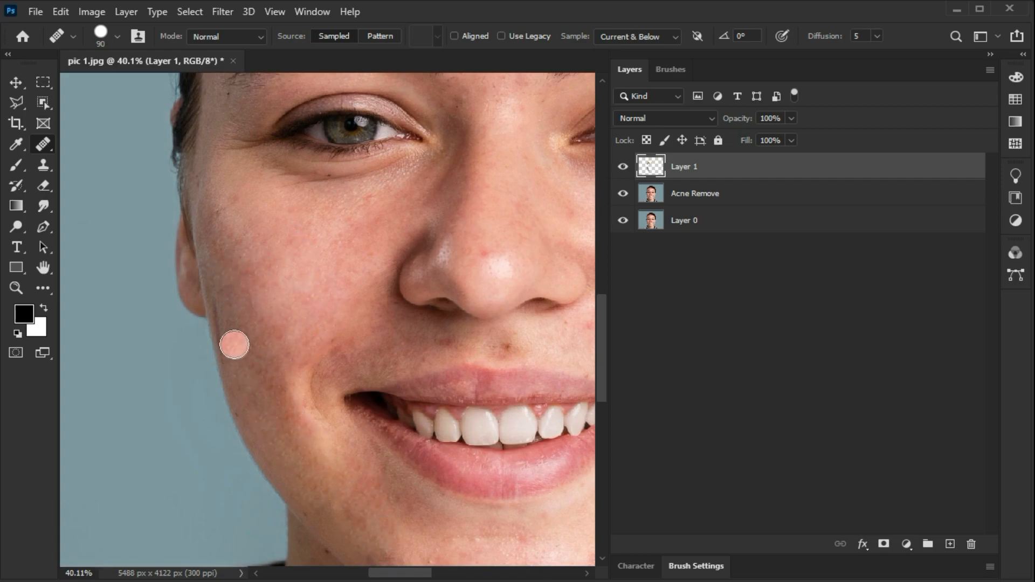
{"action": "left_click", "coordinate": [226, 342]}
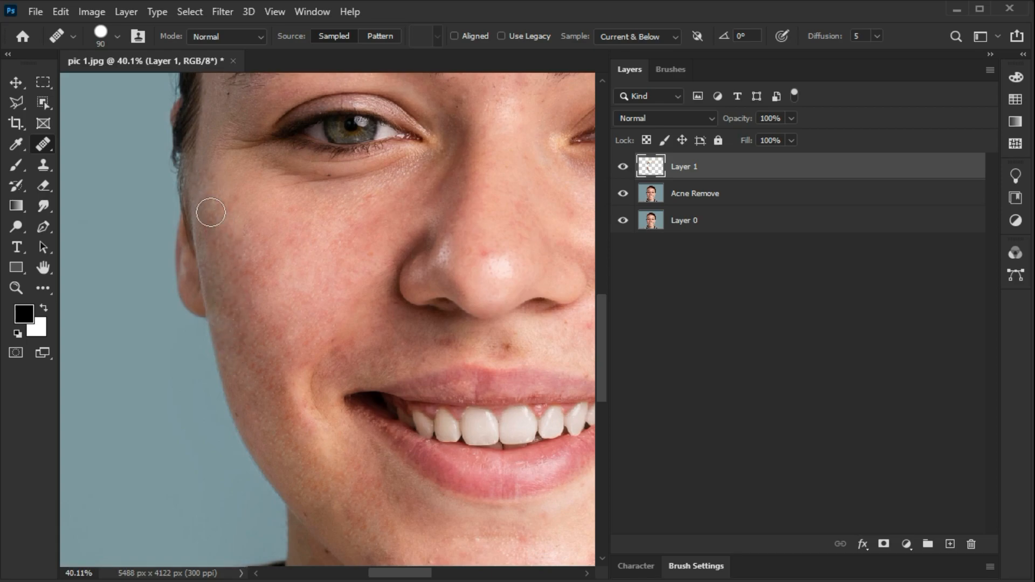
{"action": "left_click", "coordinate": [282, 385]}
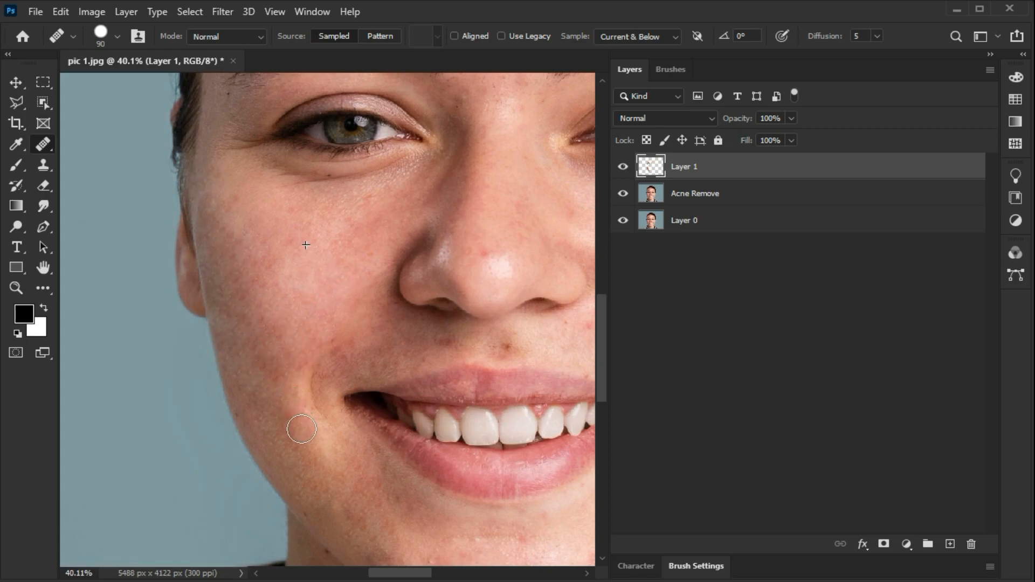
- Heal the cluster of red spots across the chin and below the lower lip
{"action": "left_click_drag", "start_coordinate": [393, 324], "coordinate": [382, 199]}
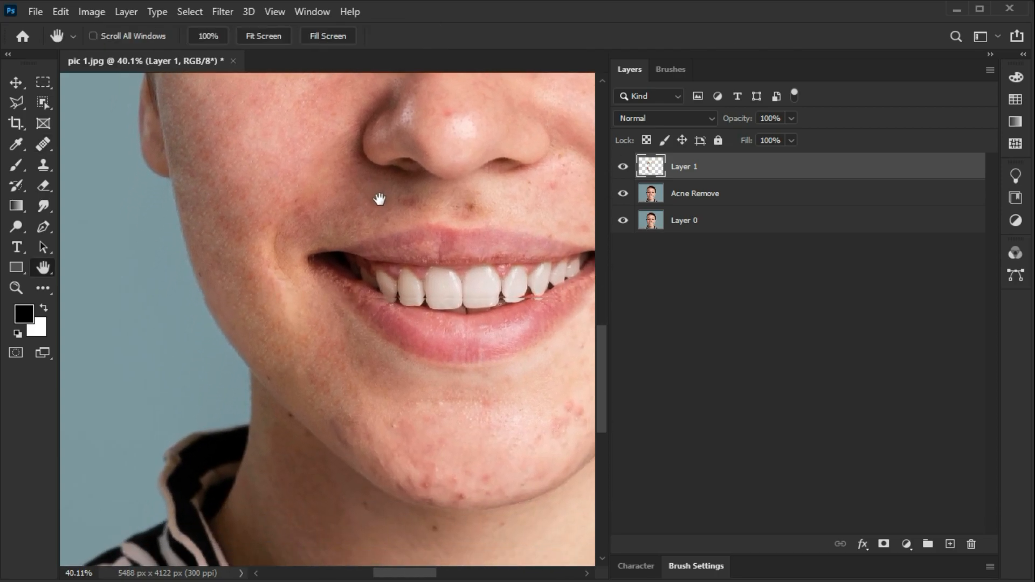
{"action": "left_click_drag", "start_coordinate": [342, 374], "coordinate": [328, 353]}
{"action": "left_click", "coordinate": [424, 441]}
{"action": "left_click", "coordinate": [402, 439]}
{"action": "left_click", "coordinate": [464, 426]}
{"action": "left_click", "coordinate": [386, 411]}
{"action": "left_click", "coordinate": [416, 447]}
{"action": "left_click", "coordinate": [386, 435]}
{"action": "left_click", "coordinate": [403, 439]}
{"action": "left_click", "coordinate": [488, 424]}
{"action": "left_click", "coordinate": [528, 382]}
{"action": "left_click", "coordinate": [540, 360]}
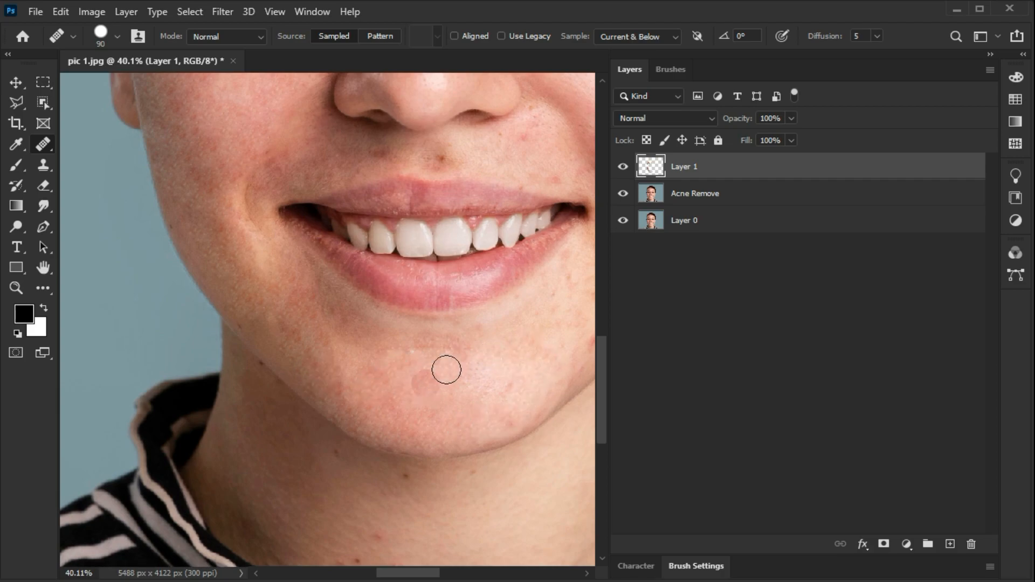
- Heal the acne spots on the cheek and beside the mouth on the image's right side
{"action": "mouse_move", "coordinate": [526, 328]}
{"action": "left_mouse_down"}
{"action": "mouse_move", "coordinate": [487, 347]}
{"action": "mouse_move", "coordinate": [457, 382]}
{"action": "mouse_move", "coordinate": [468, 359]}
{"action": "left_mouse_up"}
{"action": "left_click", "coordinate": [439, 349]}
{"action": "left_click", "coordinate": [455, 328]}
{"action": "left_click", "coordinate": [476, 371]}
{"action": "left_click", "coordinate": [426, 402]}
{"action": "left_click", "coordinate": [387, 461]}
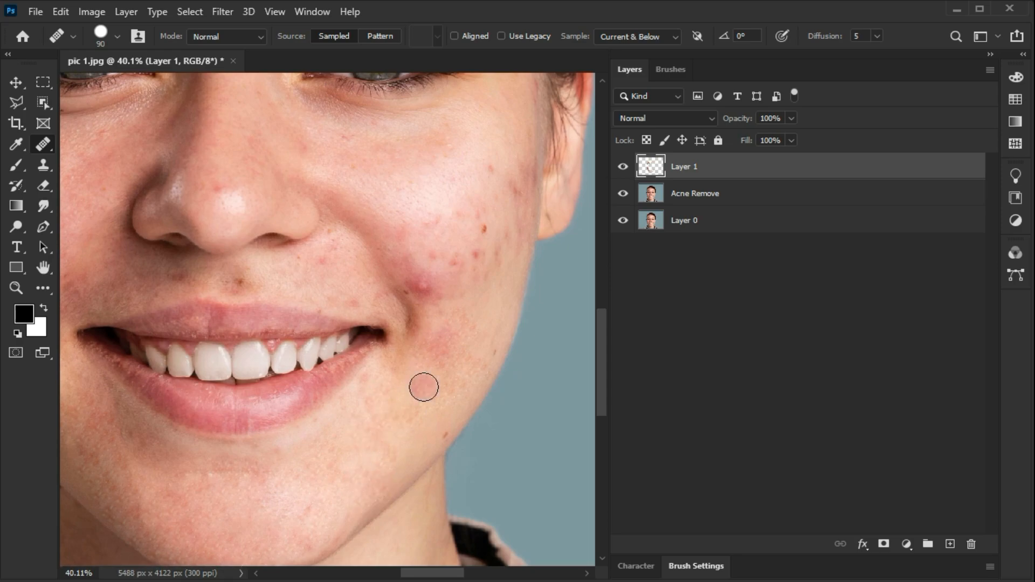
{"action": "left_click", "coordinate": [491, 230]}
{"action": "left_click", "coordinate": [516, 187]}
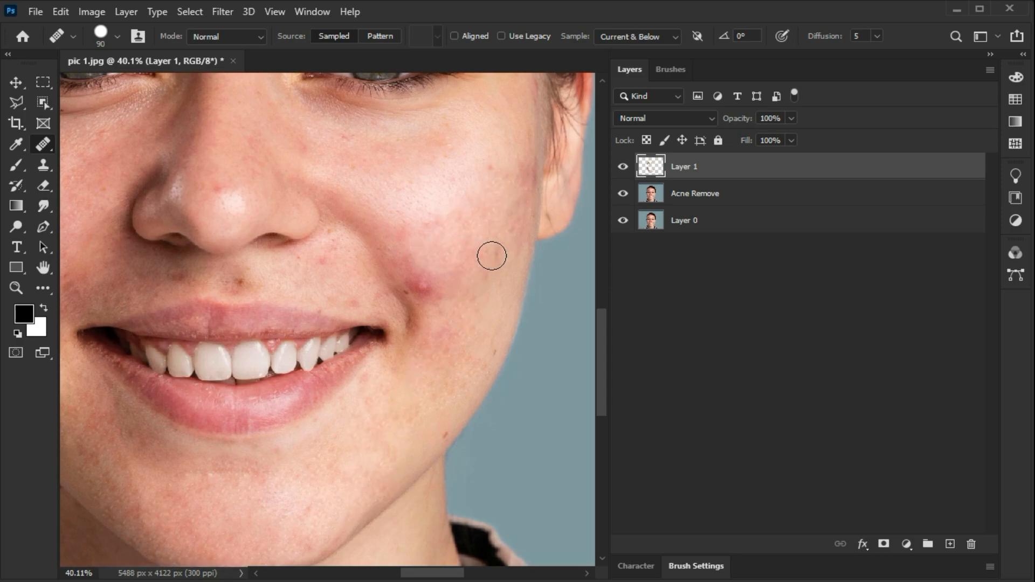
{"action": "left_click", "coordinate": [421, 284]}
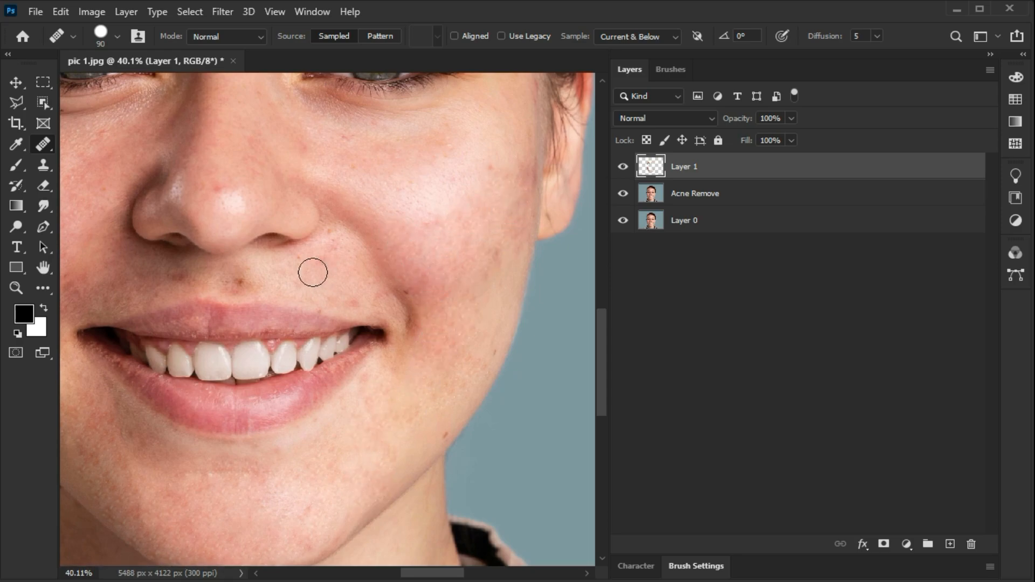
- Heal the dark and red spots on the neck below the chin
{"action": "mouse_move", "coordinate": [461, 187]}
{"action": "left_mouse_down"}
{"action": "mouse_move", "coordinate": [516, 268]}
{"action": "mouse_move", "coordinate": [593, 180]}
{"action": "left_mouse_up"}
{"action": "key", "text": "space"}
{"action": "left_click_drag", "start_coordinate": [396, 513], "coordinate": [405, 290]}
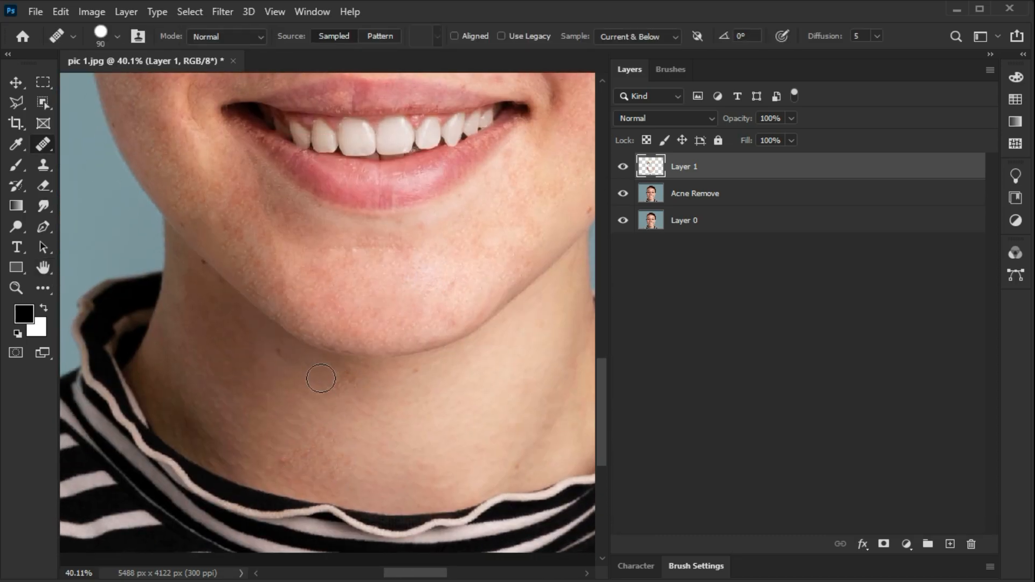
{"action": "left_click", "coordinate": [289, 363]}
{"action": "left_click", "coordinate": [520, 456]}
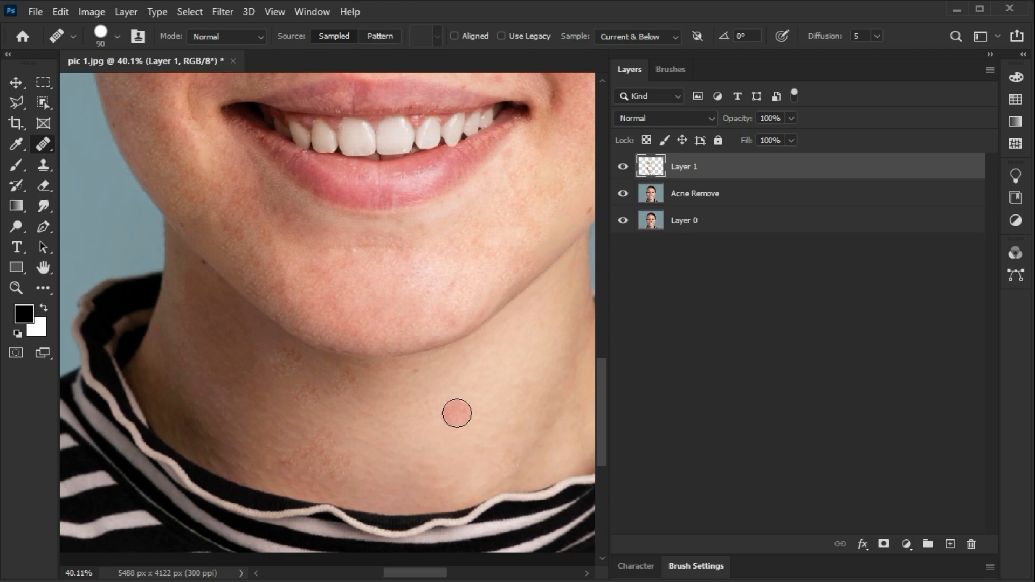
- Heal the leftover marks on the jaw edge and outer cheek on the image's right side
{"action": "key", "text": "space"}
{"action": "left_click_drag", "start_coordinate": [490, 307], "coordinate": [431, 364]}
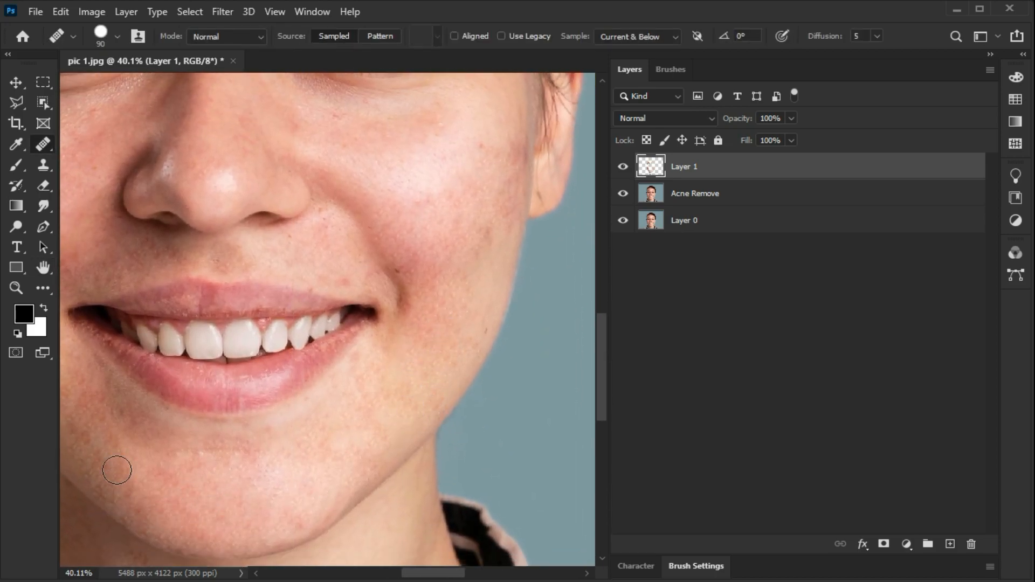
{"action": "key", "text": "space"}
{"action": "left_click_drag", "start_coordinate": [480, 213], "coordinate": [466, 374]}
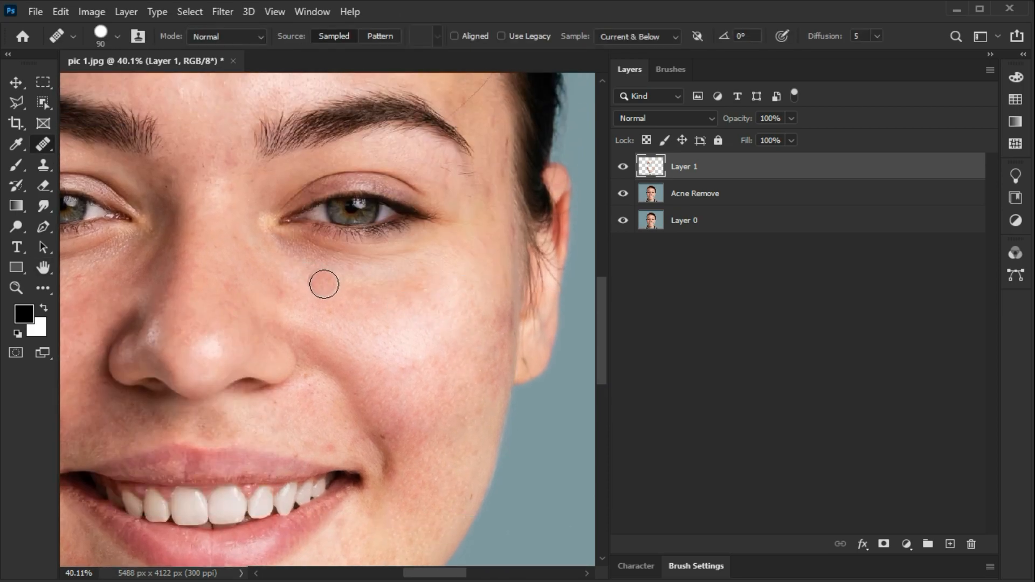
{"action": "left_click", "coordinate": [480, 356]}
- Heal the stray hair and marks around the outer eyebrow and temple on the image's right side
{"action": "key", "text": "space"}
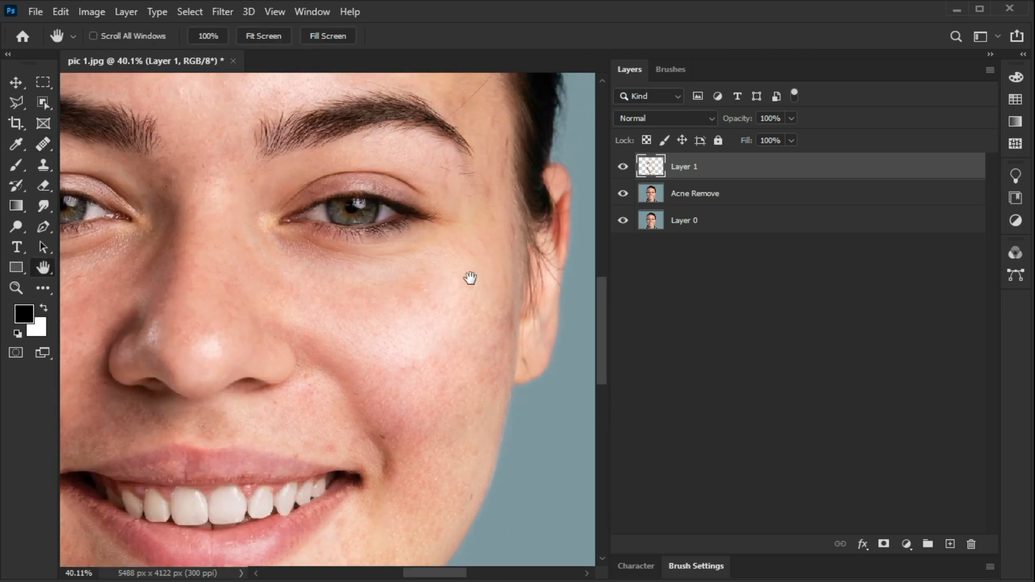
{"action": "left_click_drag", "start_coordinate": [482, 112], "coordinate": [459, 232]}
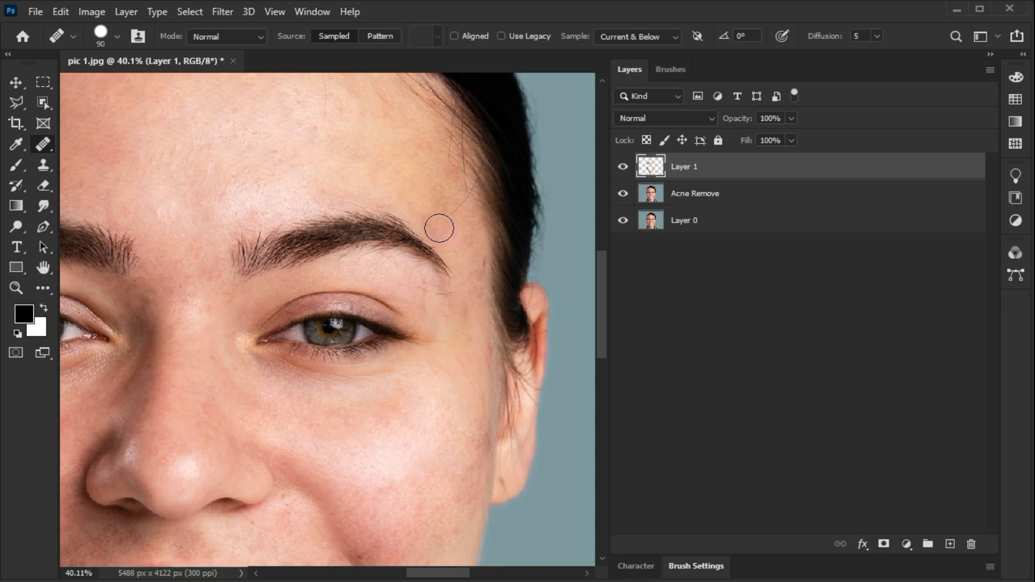
{"action": "left_click", "coordinate": [445, 220]}
{"action": "left_click", "coordinate": [441, 388]}
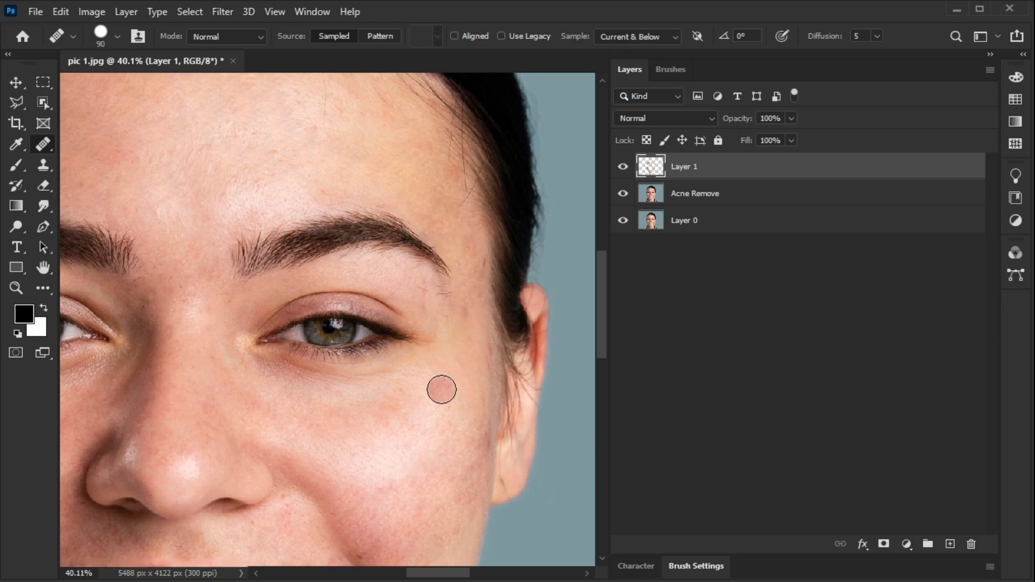
- Compare the retouched face with the original by repeatedly isolating Layer 0 and restoring all layers
{"action": "key", "text": "space"}
{"action": "mouse_move", "coordinate": [397, 407]}
{"action": "left_mouse_down"}
{"action": "mouse_move", "coordinate": [442, 381]}
{"action": "mouse_move", "coordinate": [438, 345]}
{"action": "mouse_move", "coordinate": [443, 356]}
{"action": "mouse_move", "coordinate": [532, 317]}
{"action": "mouse_move", "coordinate": [456, 260]}
{"action": "mouse_move", "coordinate": [413, 258]}
{"action": "mouse_move", "coordinate": [400, 288]}
{"action": "left_mouse_up"}
{"action": "scroll", "coordinate": [423, 258], "scroll_direction": "down", "scroll_amount": 4}
{"action": "scroll", "coordinate": [425, 260], "scroll_direction": "down", "scroll_amount": 2}
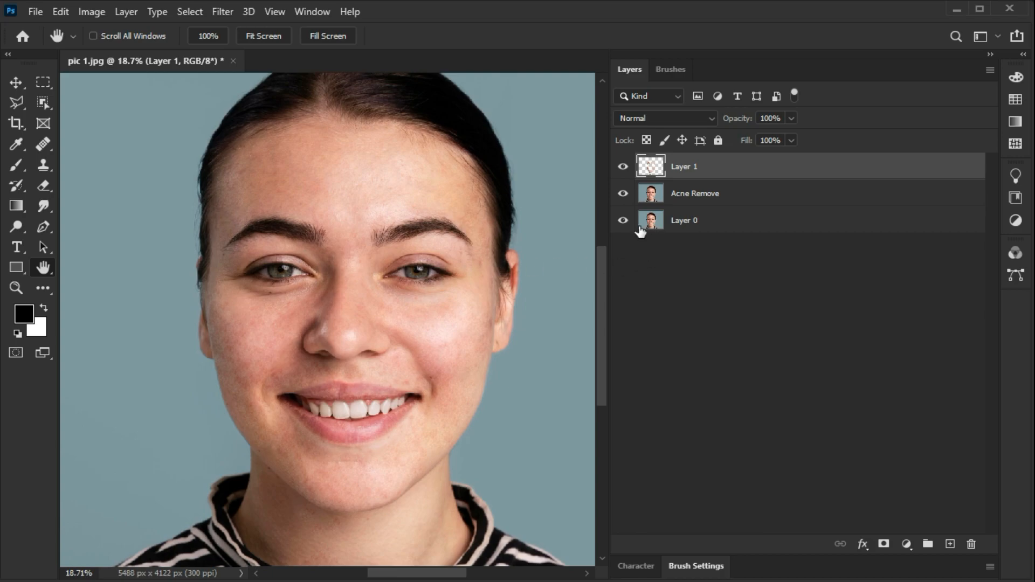
{"action": "left_click", "coordinate": [623, 221], "text": "alt"}
{"action": "left_click", "coordinate": [623, 221], "text": "alt"}
{"action": "left_click", "coordinate": [623, 221], "text": "alt"}
{"action": "left_click", "coordinate": [623, 221], "text": "alt"}
{"action": "left_click", "coordinate": [623, 221], "text": "alt"}
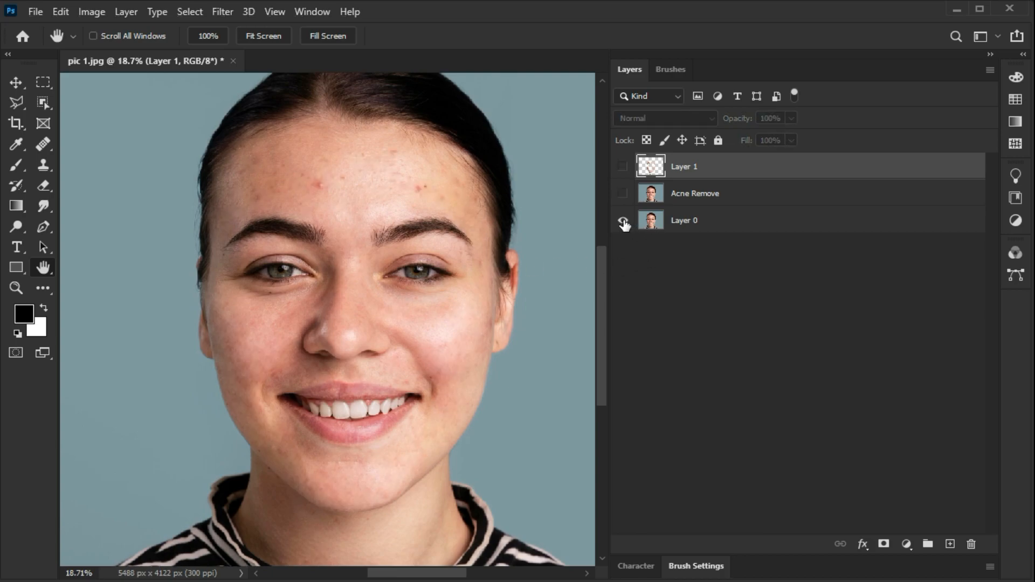
{"action": "left_click", "coordinate": [623, 221], "text": "alt"}
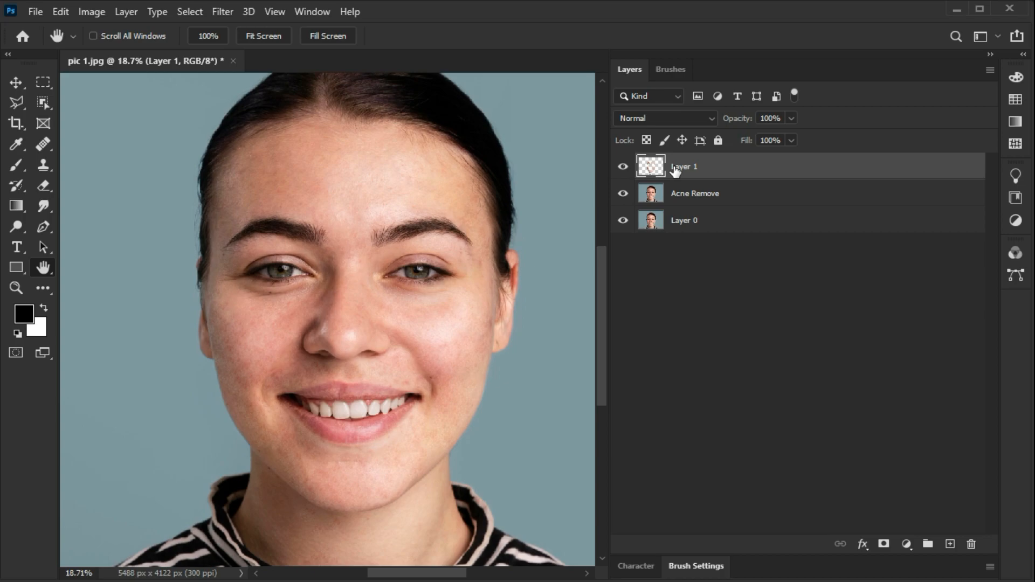
- Stamp all visible layers into a new top layer and name it Skin Softening
{"action": "key", "text": "shift+ctrl+alt+e"}
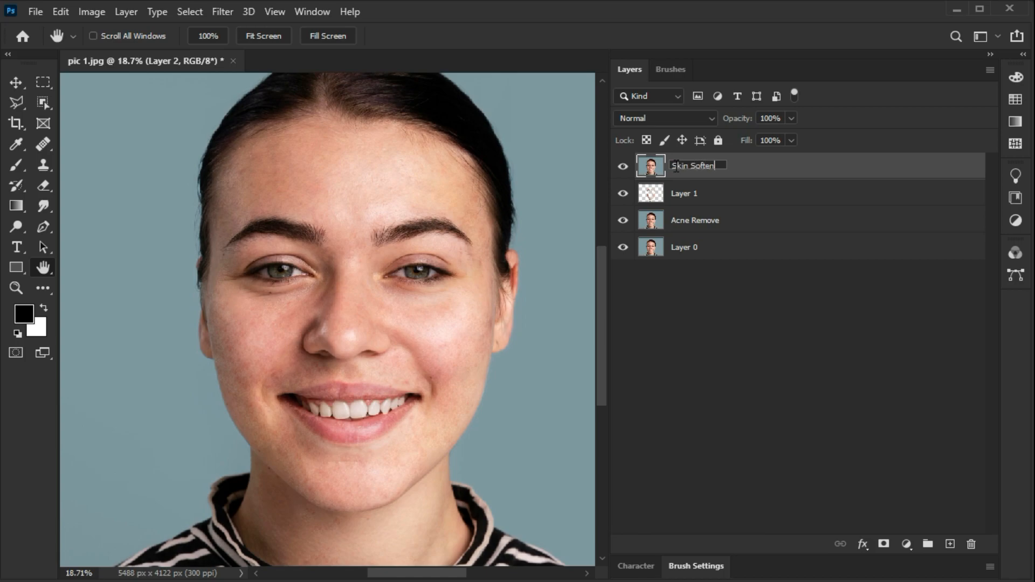
{"action": "key", "text": "Return"}
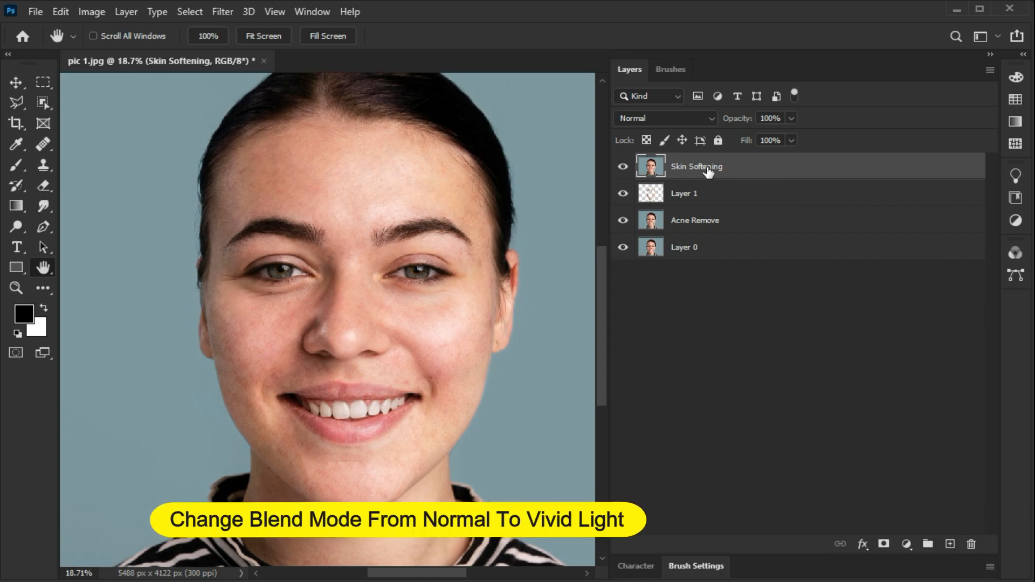
- Set the Skin Softening layer's blend mode to Vivid Light and invert its colours
{"action": "left_click", "coordinate": [685, 117]}
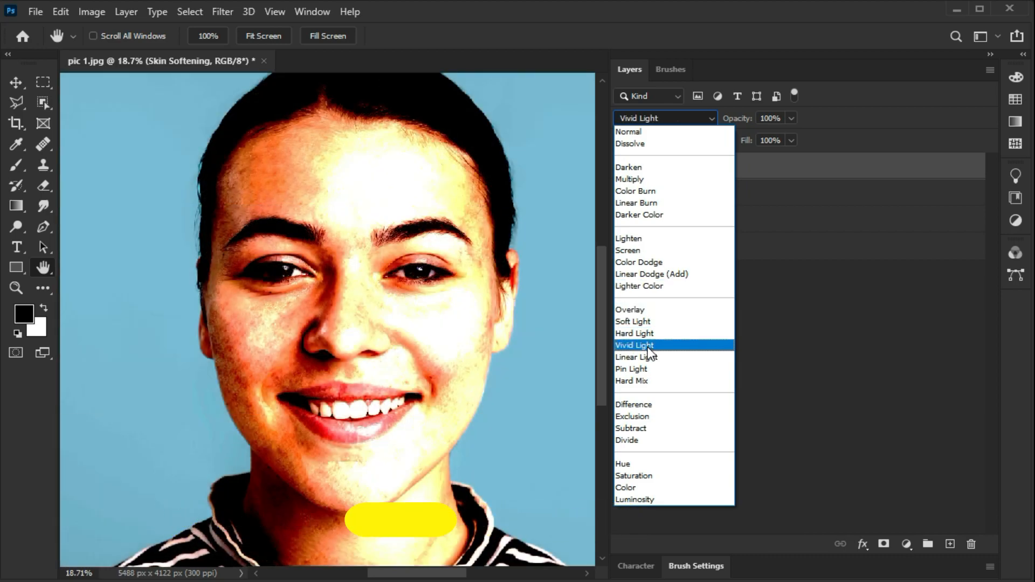
{"action": "left_click", "coordinate": [647, 345]}
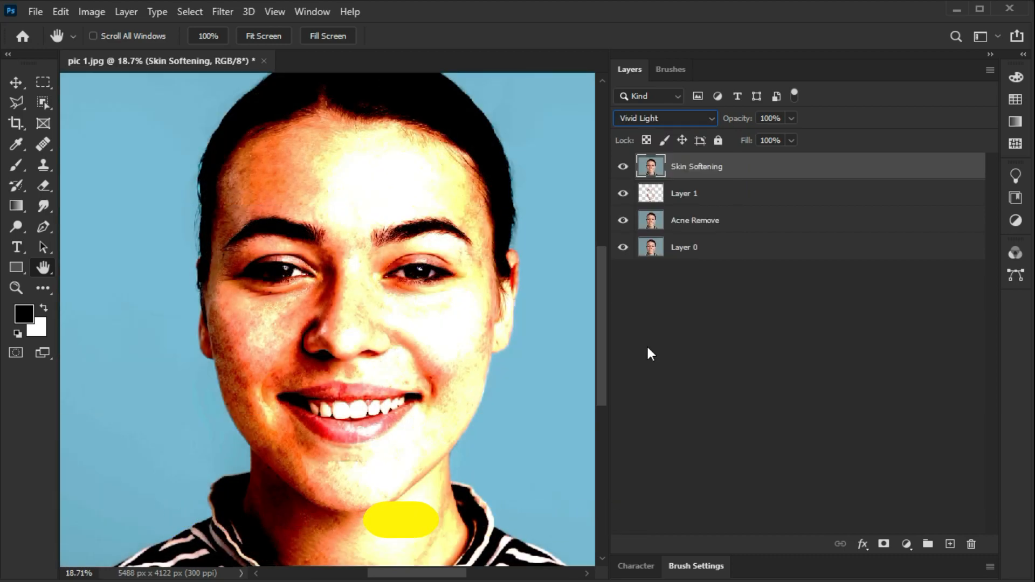
{"action": "key", "text": "ctrl+i"}
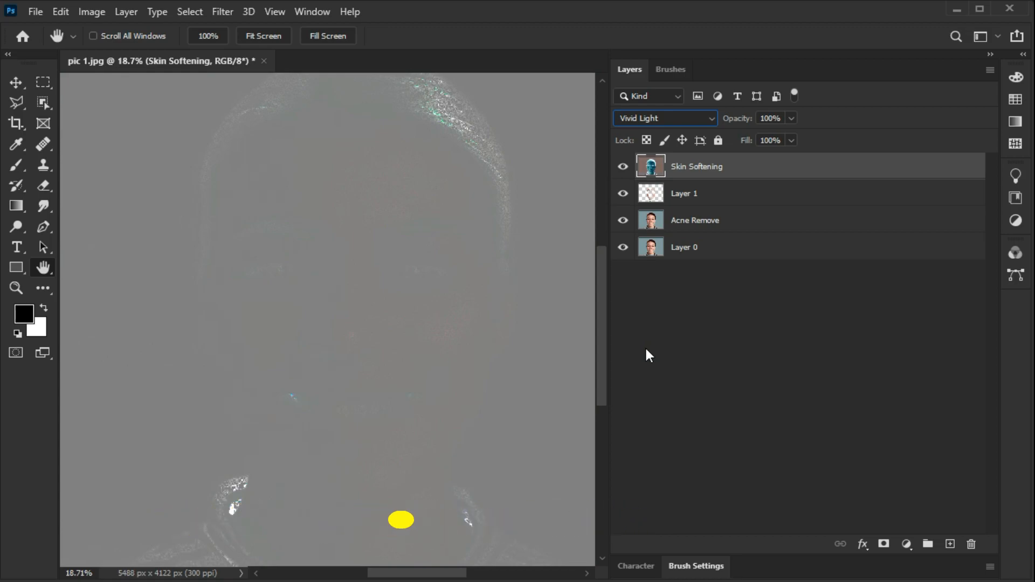
- Apply a High Pass filter with a 40-pixel radius to the Skin Softening layer
{"action": "left_click", "coordinate": [226, 13]}
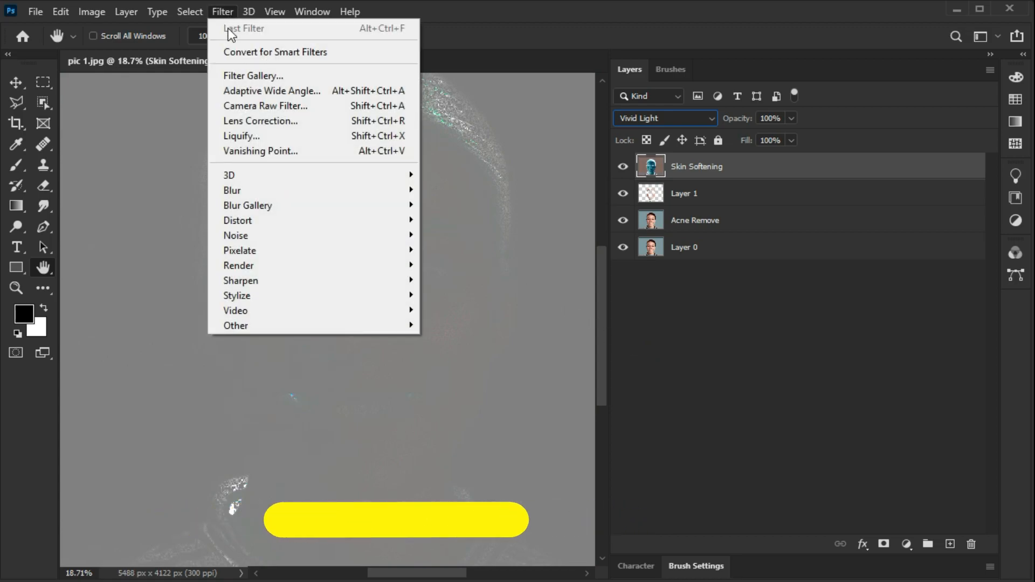
{"action": "mouse_move", "coordinate": [241, 326]}
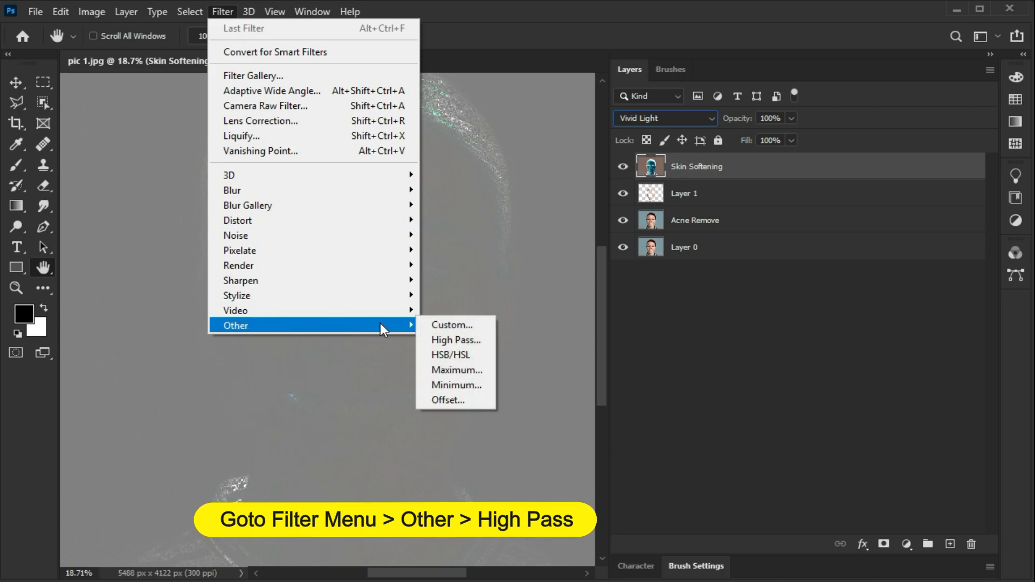
{"action": "left_click", "coordinate": [444, 339]}
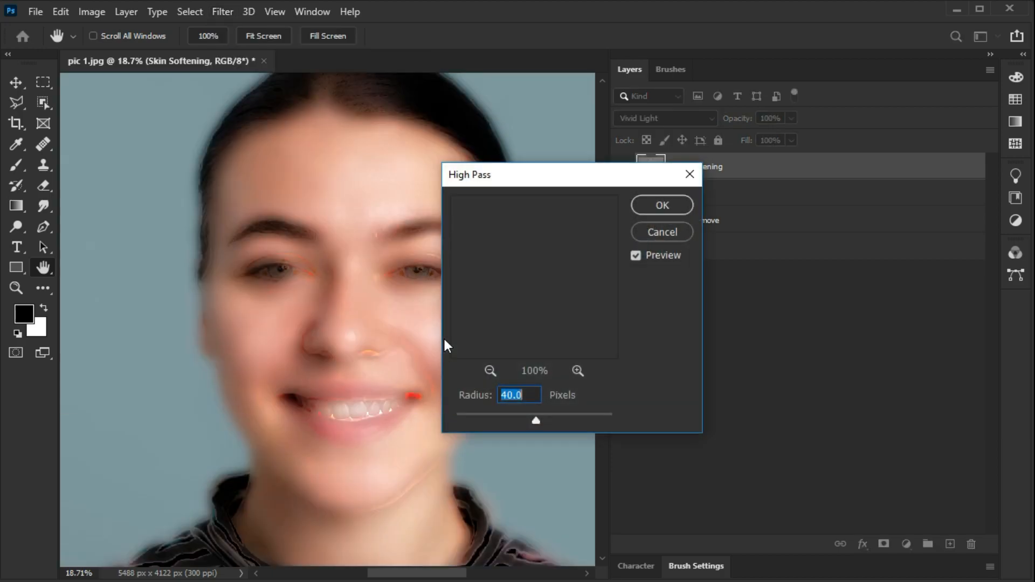
{"action": "left_click_drag", "start_coordinate": [510, 183], "coordinate": [593, 154]}
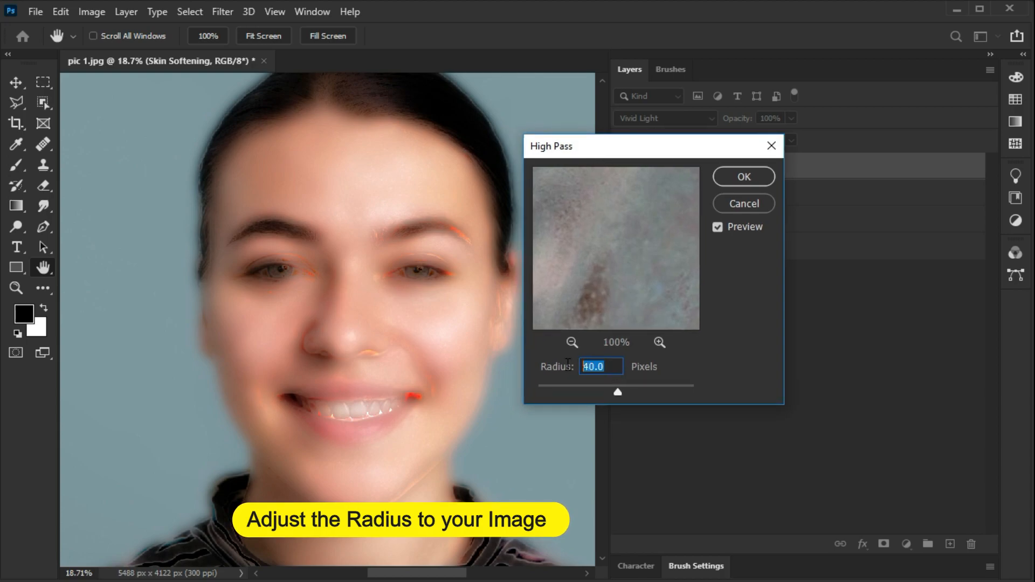
{"action": "left_click", "coordinate": [736, 177]}
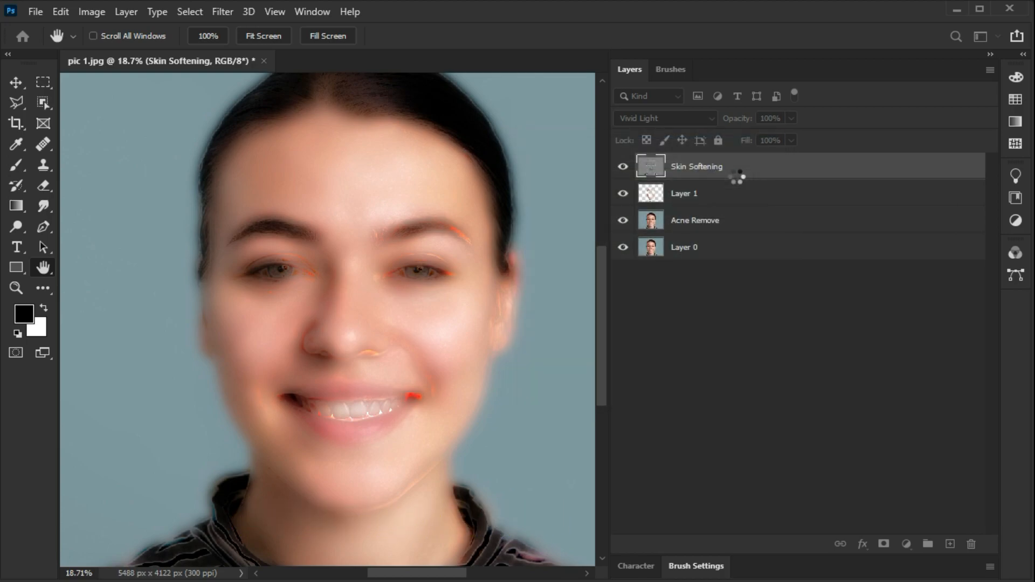
- Apply a Gaussian Blur with a 2-pixel radius to the Skin Softening layer
{"action": "left_click", "coordinate": [231, 15]}
{"action": "mouse_move", "coordinate": [339, 190]}
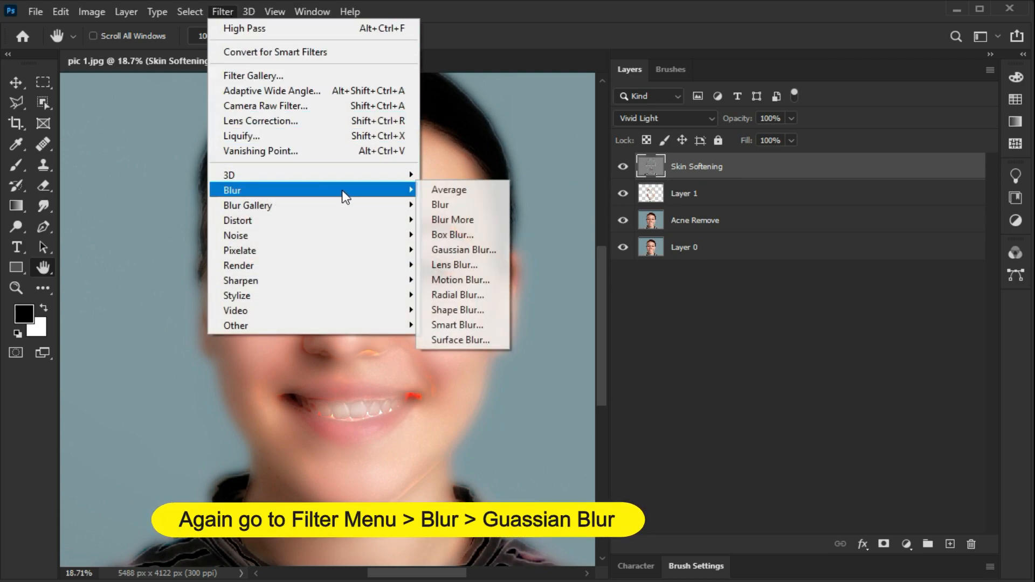
{"action": "left_click", "coordinate": [449, 250]}
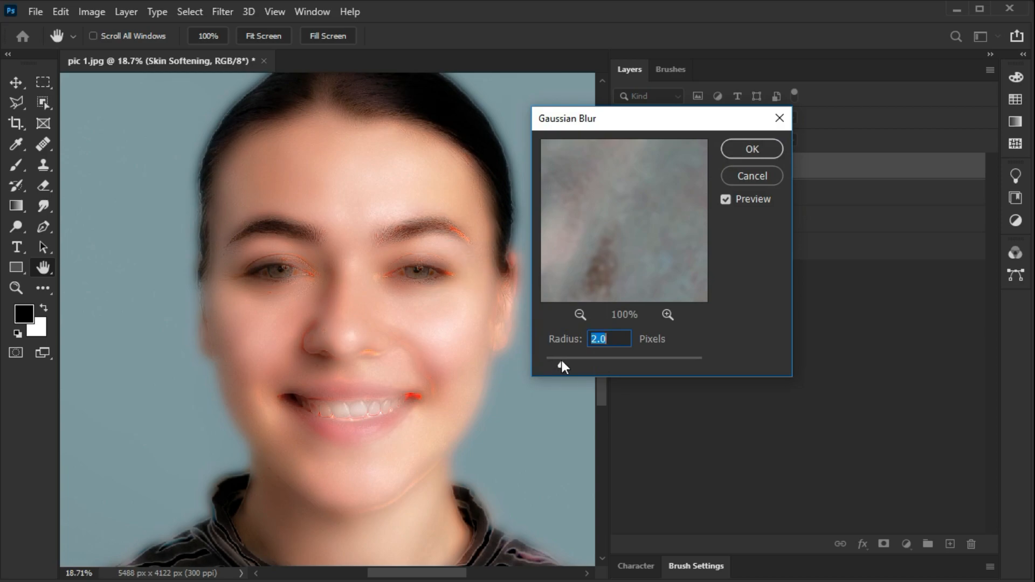
{"action": "left_click", "coordinate": [741, 149]}
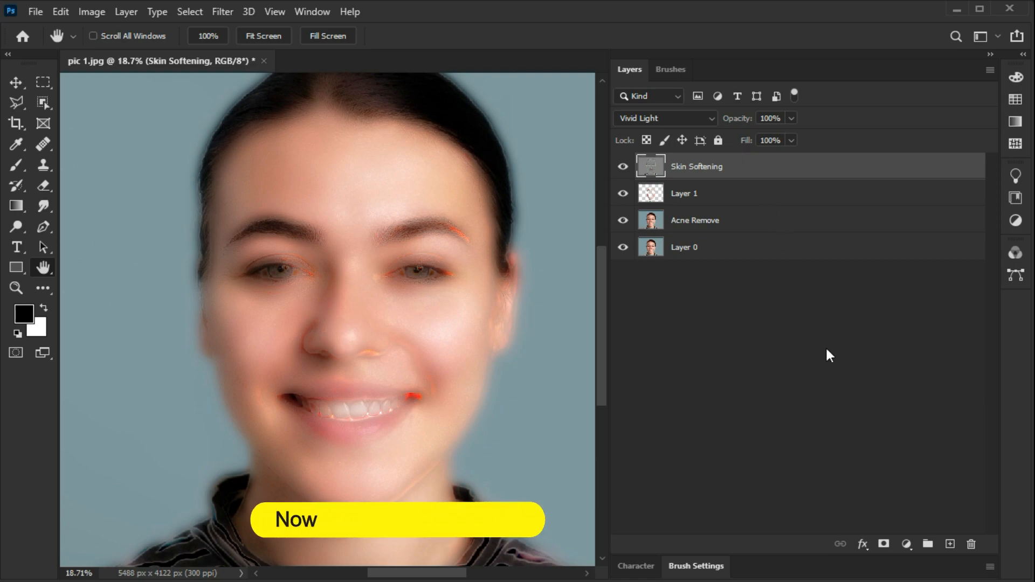
- Hide the Skin Softening layer behind an inverted, all-black layer mask and activate the Brush tool
{"action": "left_click", "coordinate": [883, 544]}
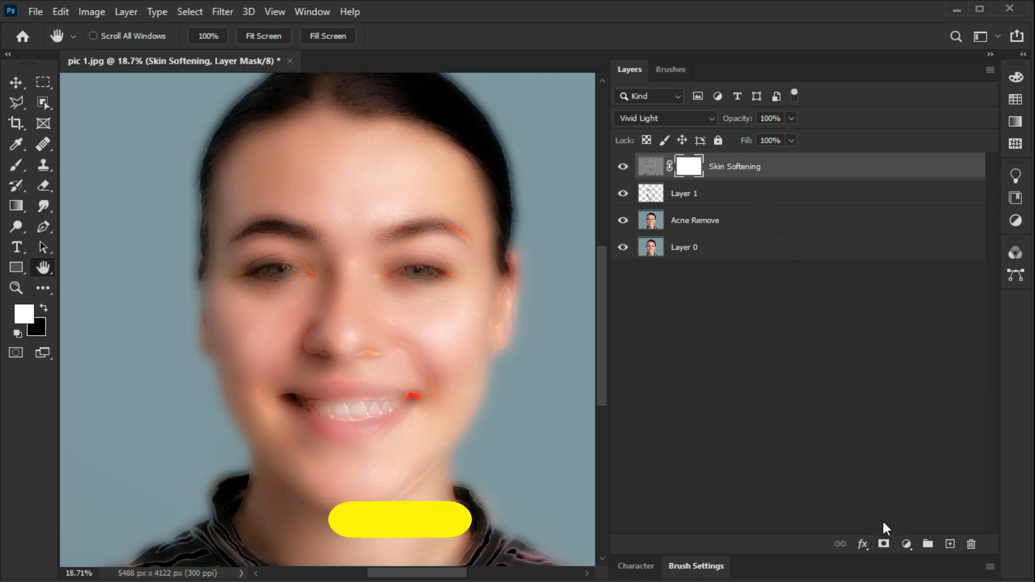
{"action": "key", "text": "ctrl+i"}
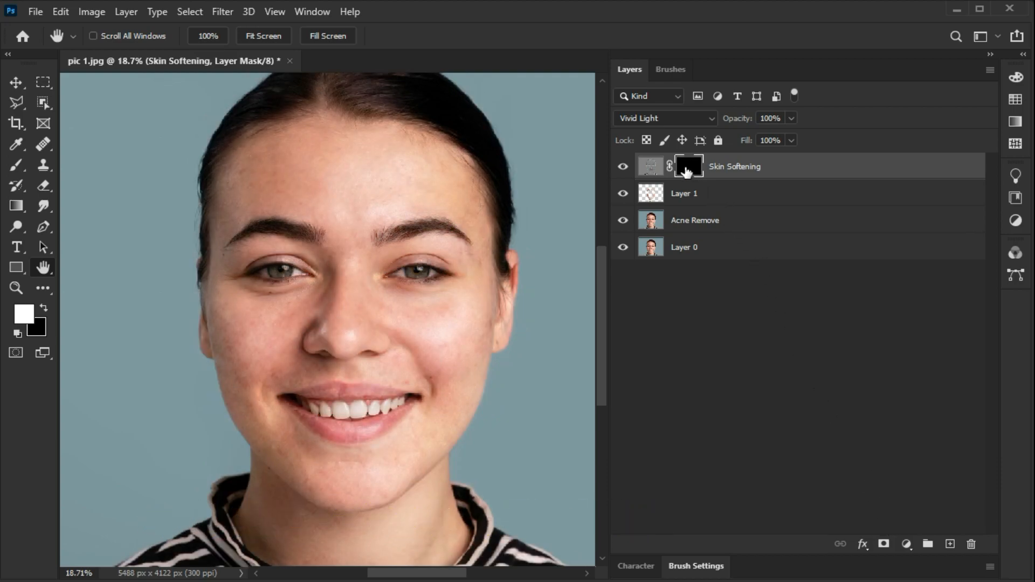
{"action": "left_click", "coordinate": [18, 167]}
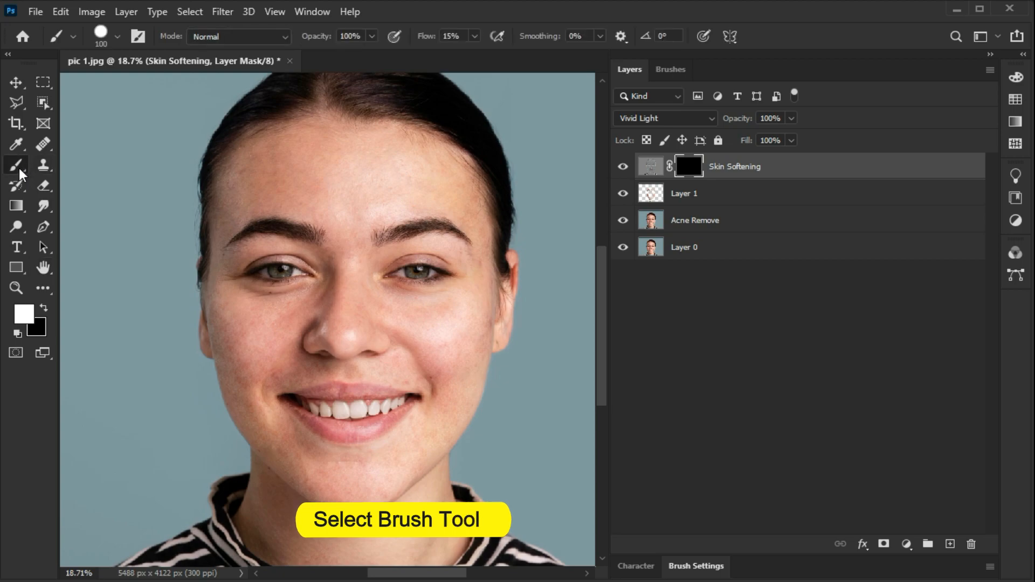
{"action": "right_click", "coordinate": [18, 168]}
{"action": "left_click", "coordinate": [51, 164]}
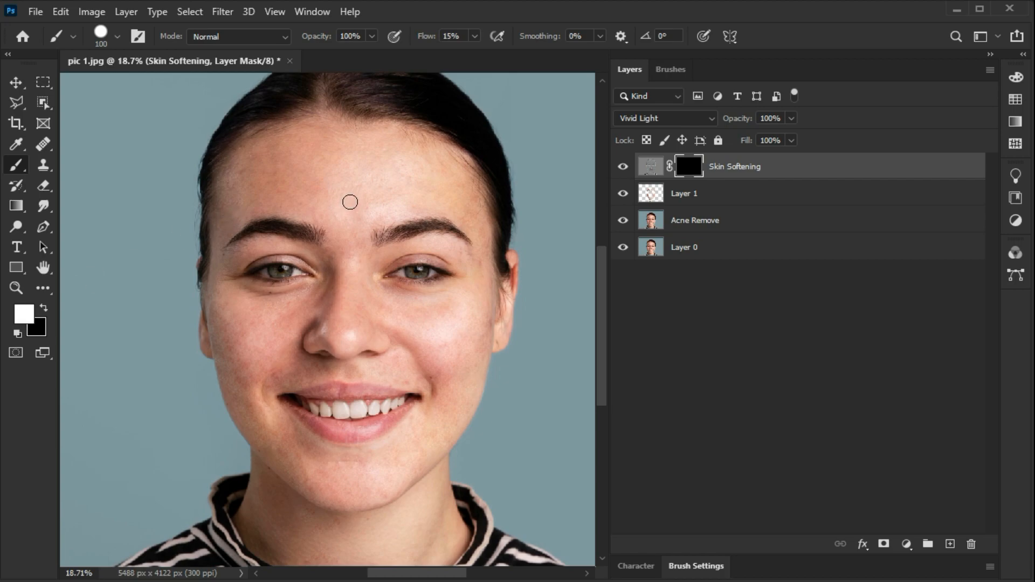
- Paint white on the mask over the forehead at 15% flow, enlarging the brush from 100 to 125
{"action": "key", "text": "space"}
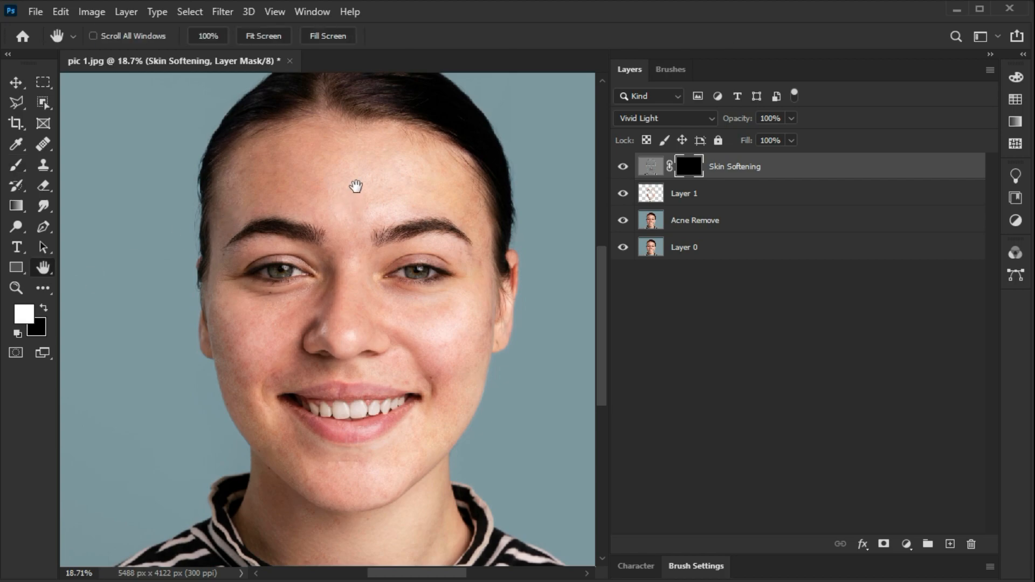
{"action": "scroll", "coordinate": [355, 186], "scroll_direction": "up", "scroll_amount": 5}
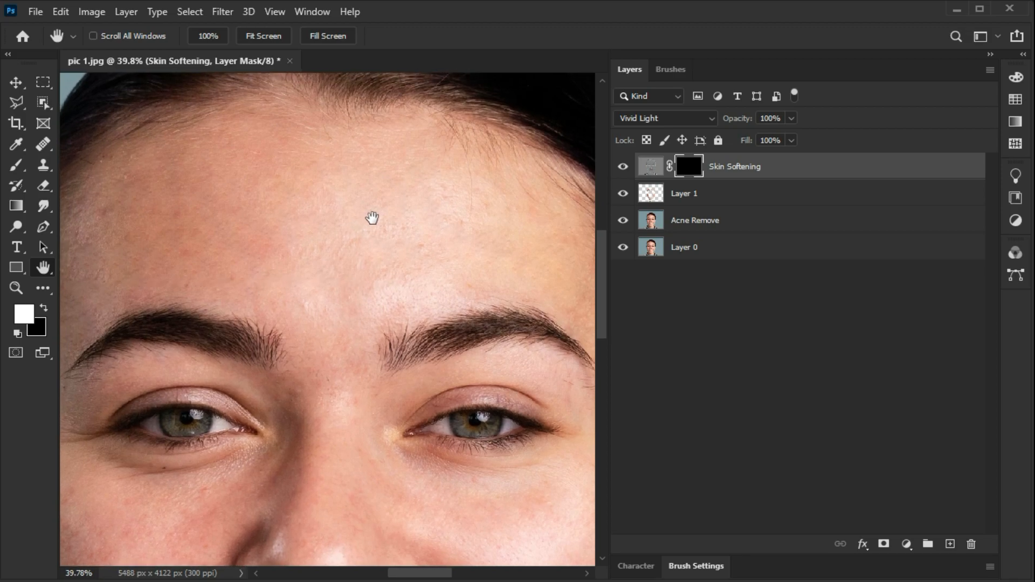
{"action": "scroll", "coordinate": [370, 219], "scroll_direction": "up", "scroll_amount": 3}
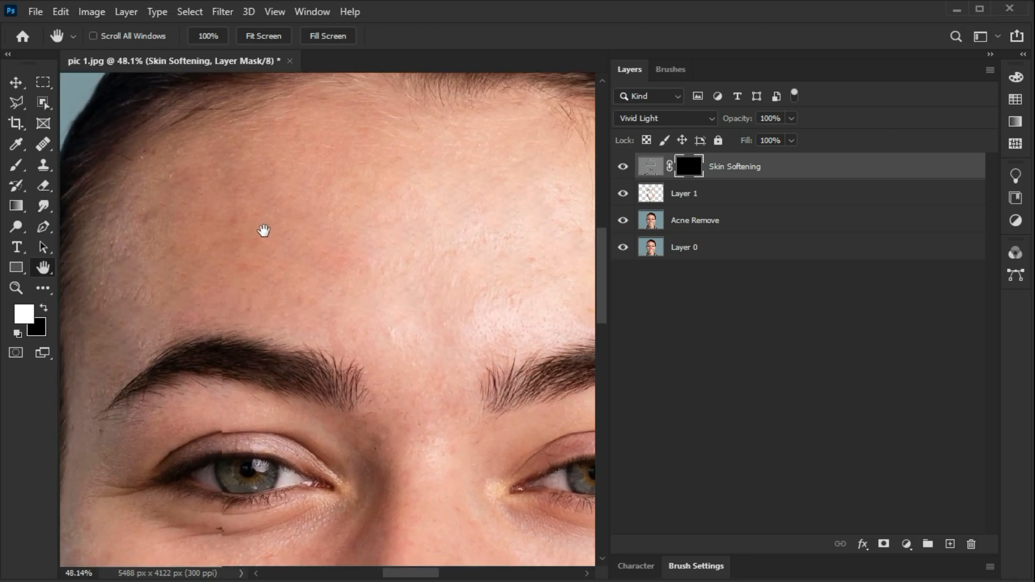
{"action": "key", "text": "b"}
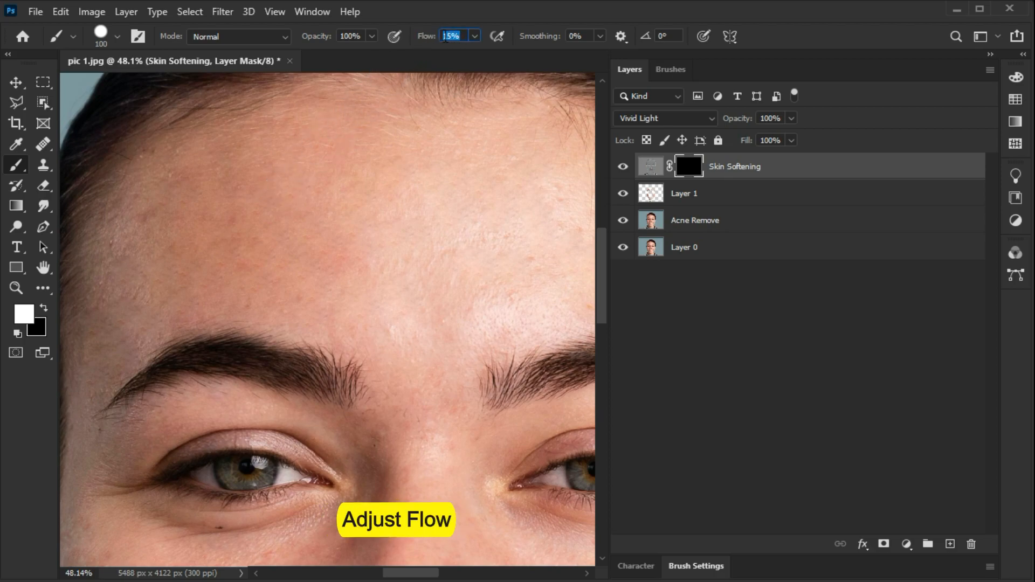
{"action": "mouse_move", "coordinate": [261, 189]}
{"action": "left_mouse_down"}
{"action": "mouse_move", "coordinate": [232, 172]}
{"action": "mouse_move", "coordinate": [222, 182]}
{"action": "mouse_move", "coordinate": [299, 262]}
{"action": "mouse_move", "coordinate": [307, 292]}
{"action": "mouse_move", "coordinate": [279, 298]}
{"action": "mouse_move", "coordinate": [280, 278]}
{"action": "mouse_move", "coordinate": [467, 239]}
{"action": "mouse_move", "coordinate": [504, 244]}
{"action": "left_mouse_up"}
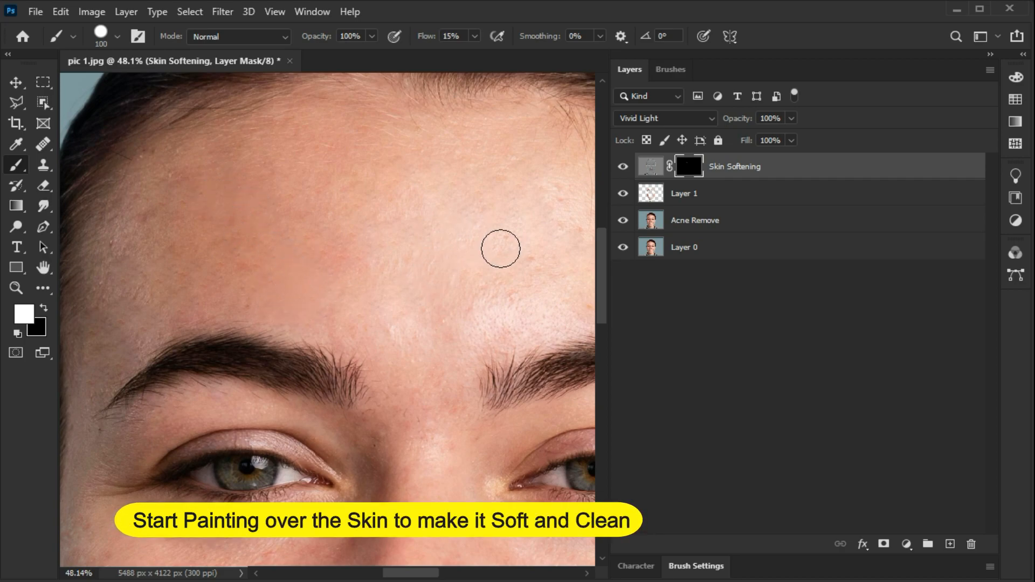
{"action": "mouse_move", "coordinate": [430, 168]}
{"action": "left_mouse_down"}
{"action": "mouse_move", "coordinate": [281, 146]}
{"action": "mouse_move", "coordinate": [273, 205]}
{"action": "left_mouse_up"}
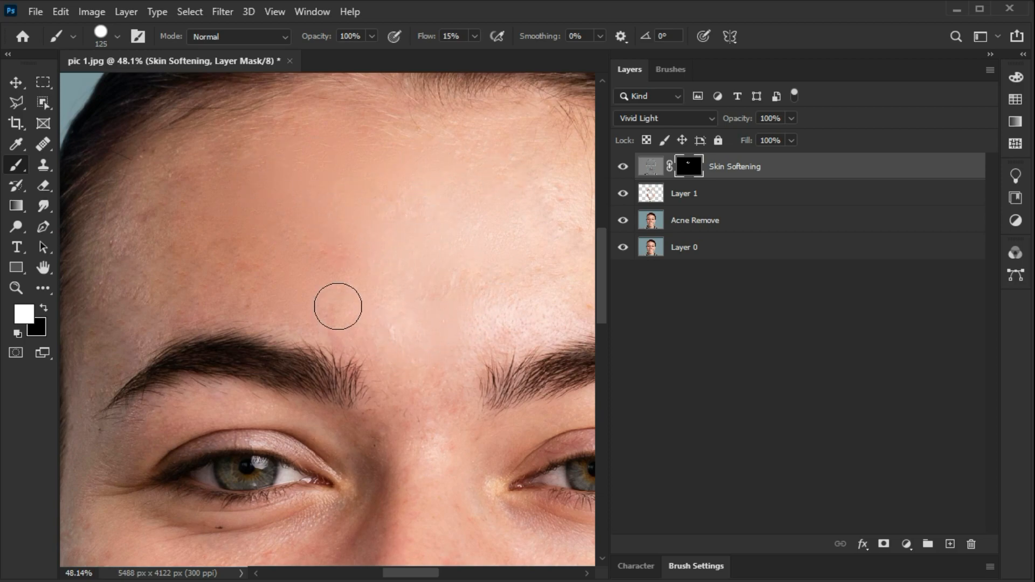
{"action": "mouse_move", "coordinate": [548, 289]}
{"action": "left_mouse_down"}
{"action": "mouse_move", "coordinate": [492, 247]}
{"action": "mouse_move", "coordinate": [412, 243]}
{"action": "mouse_move", "coordinate": [244, 139]}
{"action": "mouse_move", "coordinate": [304, 248]}
{"action": "left_mouse_up"}
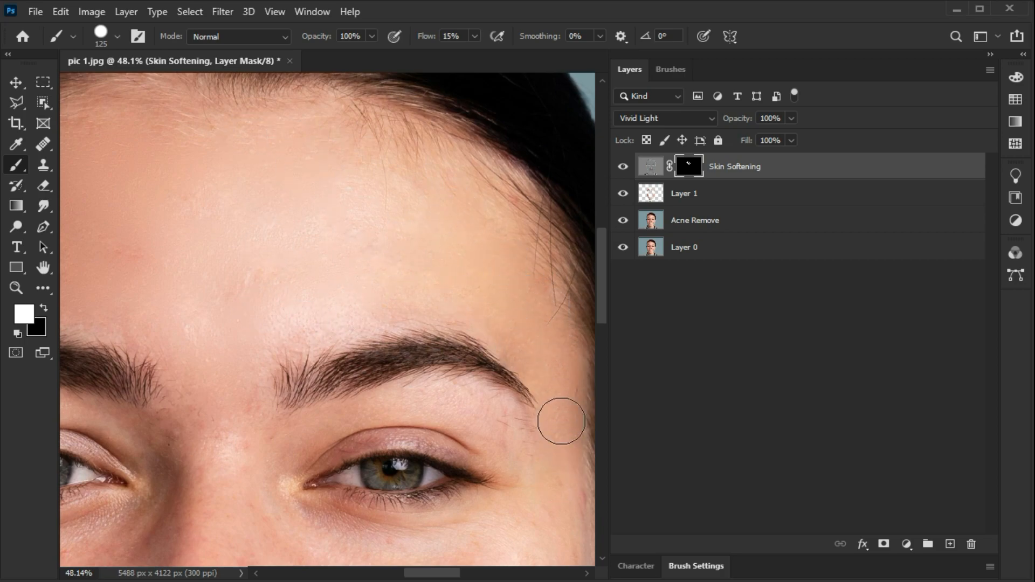
- Paint white on the mask to soften the cheek and under-eye skin on the image's right side
{"action": "left_click_drag", "start_coordinate": [254, 523], "coordinate": [297, 296]}
{"action": "mouse_move", "coordinate": [508, 397]}
{"action": "left_mouse_down"}
{"action": "mouse_move", "coordinate": [399, 347]}
{"action": "mouse_move", "coordinate": [400, 334]}
{"action": "left_mouse_up"}
{"action": "mouse_move", "coordinate": [497, 203]}
{"action": "left_mouse_down"}
{"action": "mouse_move", "coordinate": [498, 325]}
{"action": "mouse_move", "coordinate": [424, 409]}
{"action": "left_mouse_up"}
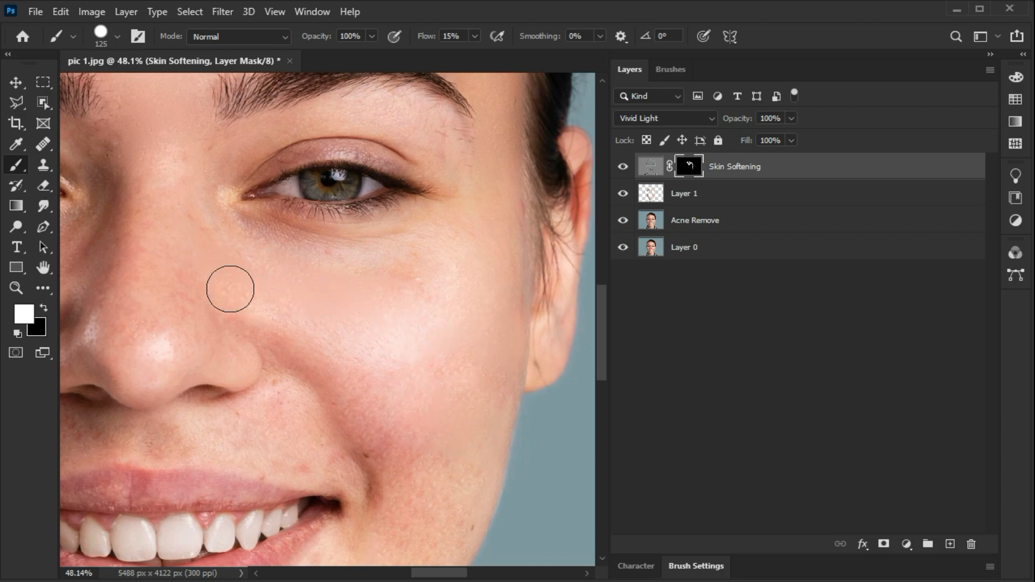
{"action": "left_click_drag", "start_coordinate": [424, 496], "coordinate": [376, 492]}
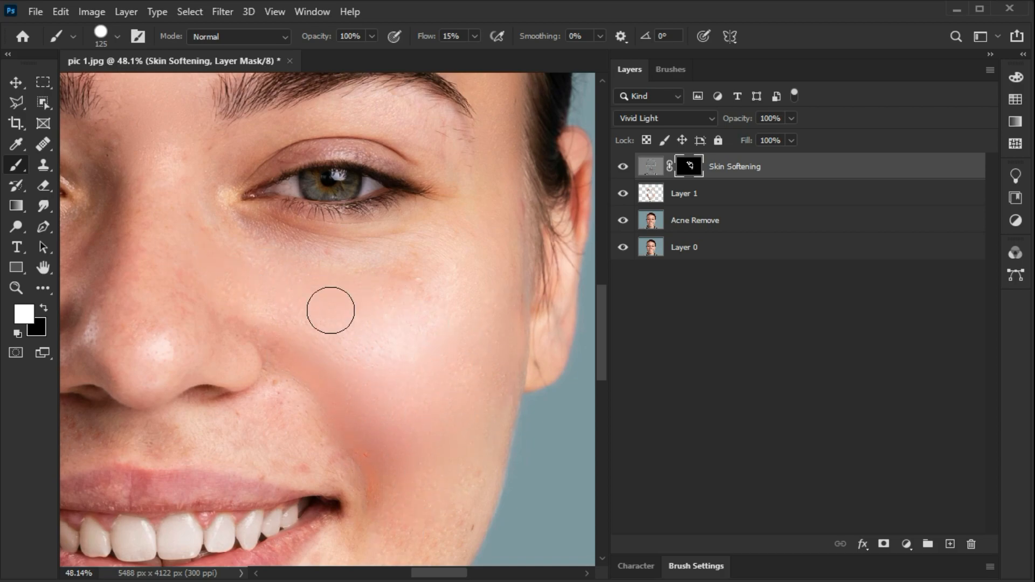
- Paint white on the mask to soften the skin around the nose, upper lip and chin
{"action": "mouse_move", "coordinate": [293, 424]}
{"action": "left_mouse_down"}
{"action": "mouse_move", "coordinate": [440, 270]}
{"action": "mouse_move", "coordinate": [437, 259]}
{"action": "left_mouse_up"}
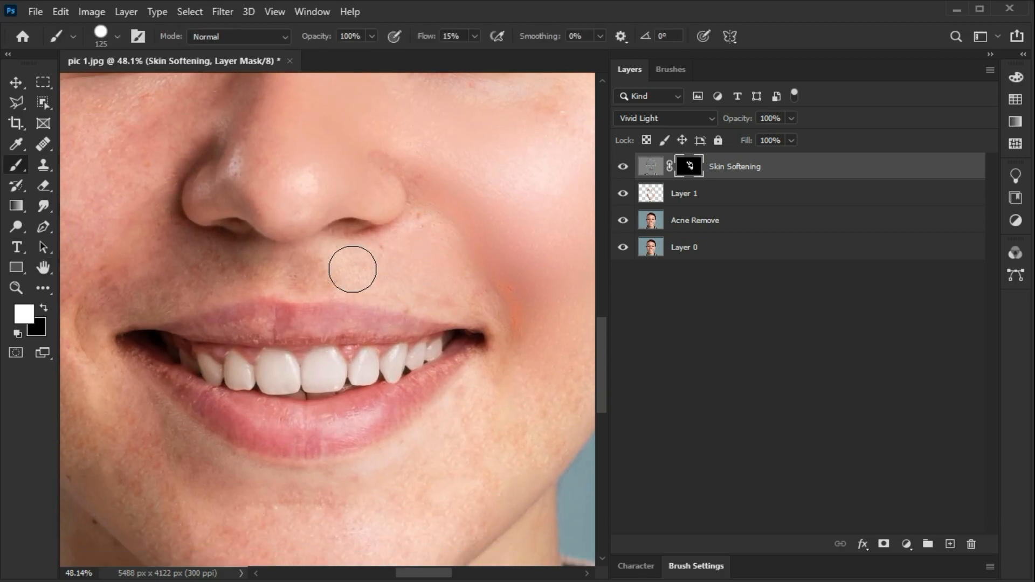
{"action": "mouse_move", "coordinate": [444, 418]}
{"action": "left_mouse_down"}
{"action": "mouse_move", "coordinate": [431, 300]}
{"action": "mouse_move", "coordinate": [399, 245]}
{"action": "left_mouse_up"}
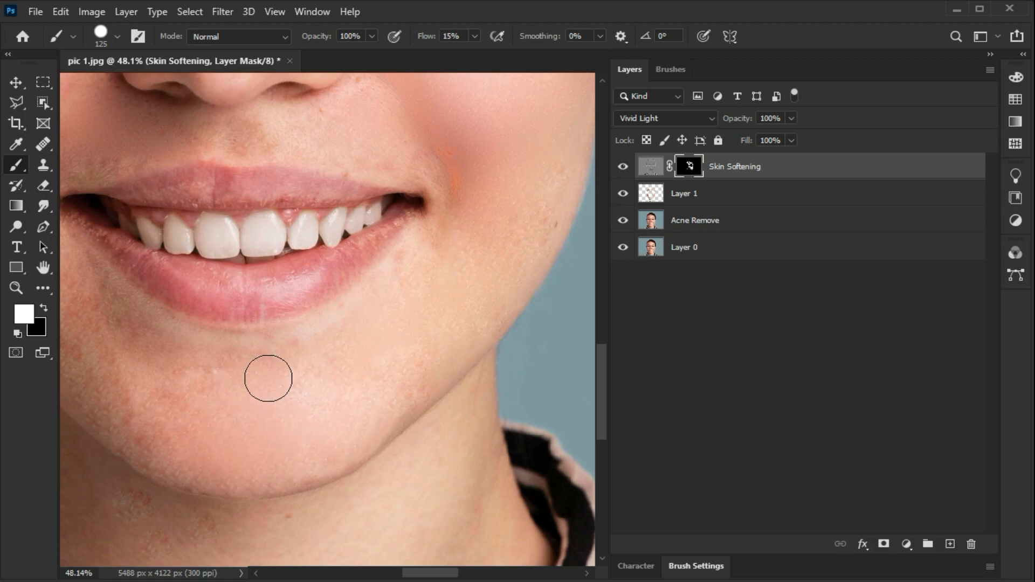
{"action": "left_click_drag", "start_coordinate": [113, 407], "coordinate": [261, 418]}
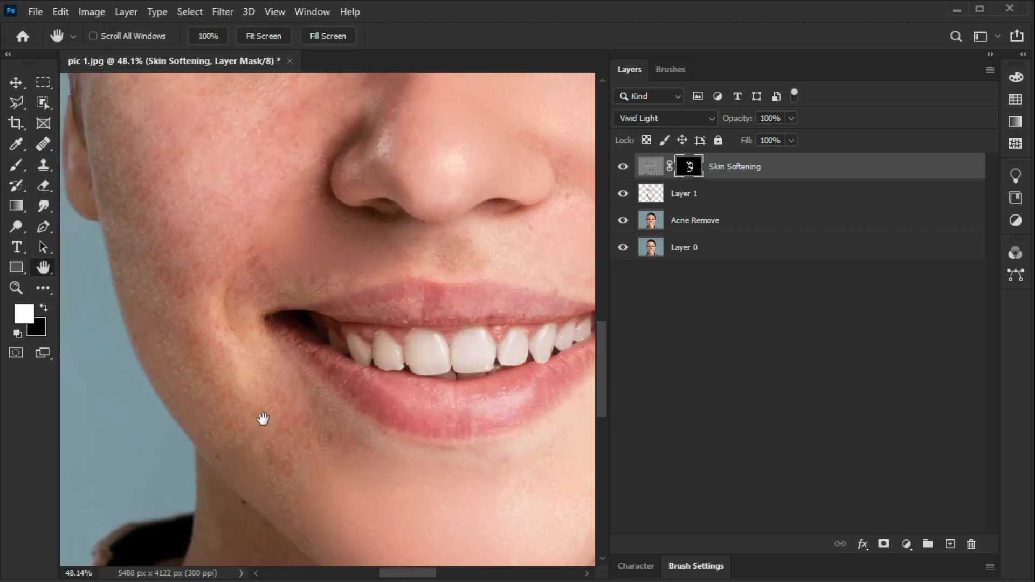
- Paint white on the mask to soften the cheek and jaw on the image's left side
{"action": "mouse_move", "coordinate": [195, 305]}
{"action": "left_mouse_down"}
{"action": "mouse_move", "coordinate": [154, 263]}
{"action": "mouse_move", "coordinate": [225, 160]}
{"action": "mouse_move", "coordinate": [125, 247]}
{"action": "mouse_move", "coordinate": [158, 274]}
{"action": "mouse_move", "coordinate": [290, 183]}
{"action": "mouse_move", "coordinate": [260, 150]}
{"action": "mouse_move", "coordinate": [143, 137]}
{"action": "left_mouse_up"}
{"action": "mouse_move", "coordinate": [120, 178]}
{"action": "left_mouse_down"}
{"action": "mouse_move", "coordinate": [213, 185]}
{"action": "mouse_move", "coordinate": [226, 243]}
{"action": "left_mouse_up"}
{"action": "mouse_move", "coordinate": [156, 246]}
{"action": "left_mouse_down"}
{"action": "mouse_move", "coordinate": [177, 281]}
{"action": "mouse_move", "coordinate": [264, 257]}
{"action": "mouse_move", "coordinate": [312, 260]}
{"action": "mouse_move", "coordinate": [281, 345]}
{"action": "mouse_move", "coordinate": [242, 386]}
{"action": "mouse_move", "coordinate": [245, 439]}
{"action": "mouse_move", "coordinate": [244, 289]}
{"action": "mouse_move", "coordinate": [230, 226]}
{"action": "left_mouse_up"}
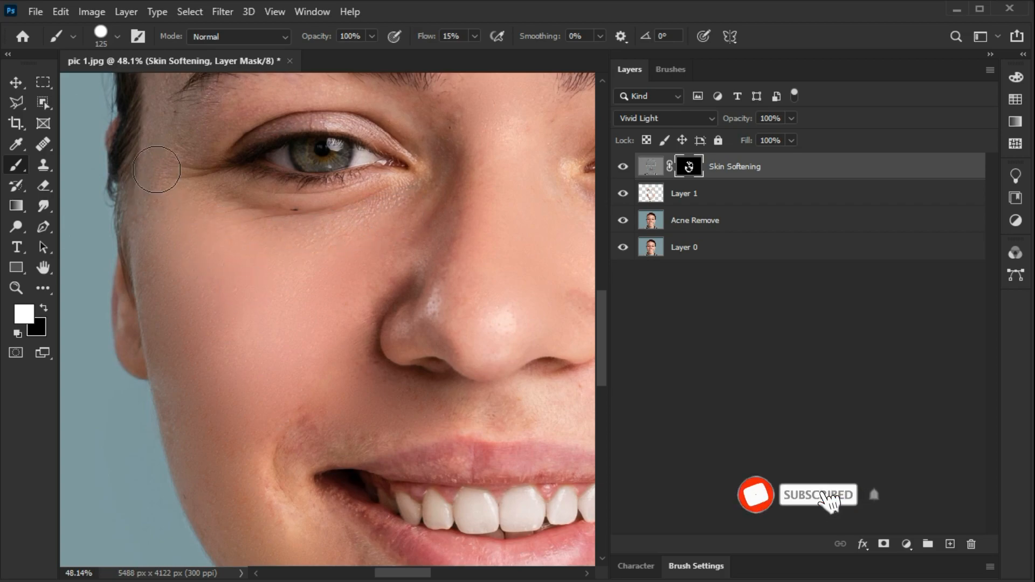
- Reduce the brush size to 70 and soften the nose and the skin near the mouth corner on the image's left side
{"action": "left_click_drag", "start_coordinate": [166, 150], "coordinate": [167, 247]}
{"action": "key", "text": "bracketleft"}
{"action": "key", "text": "bracketleft"}
{"action": "key", "text": "bracketleft"}
{"action": "key", "text": "bracketleft"}
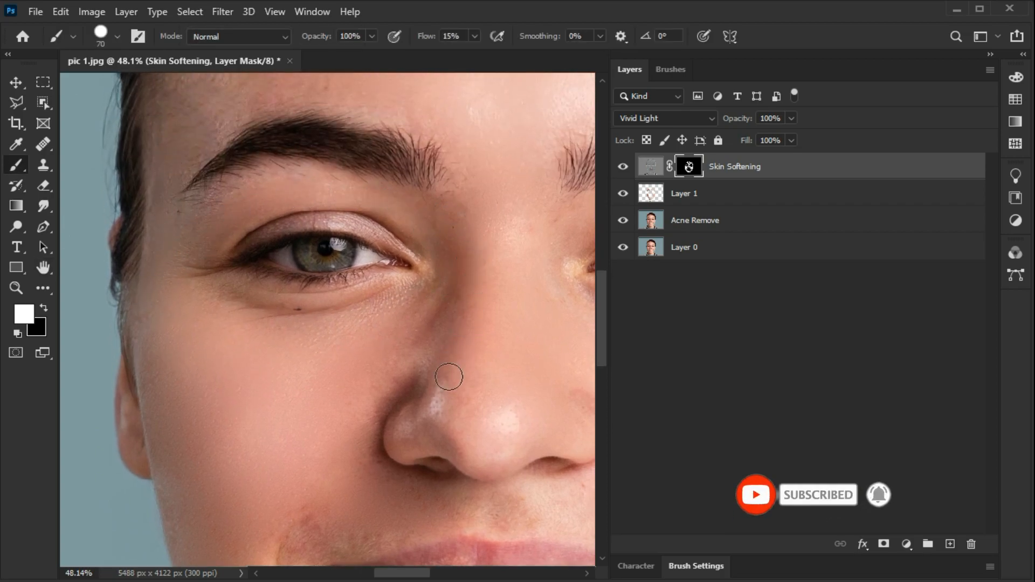
{"action": "scroll", "coordinate": [365, 398], "scroll_direction": "down", "scroll_amount": 4}
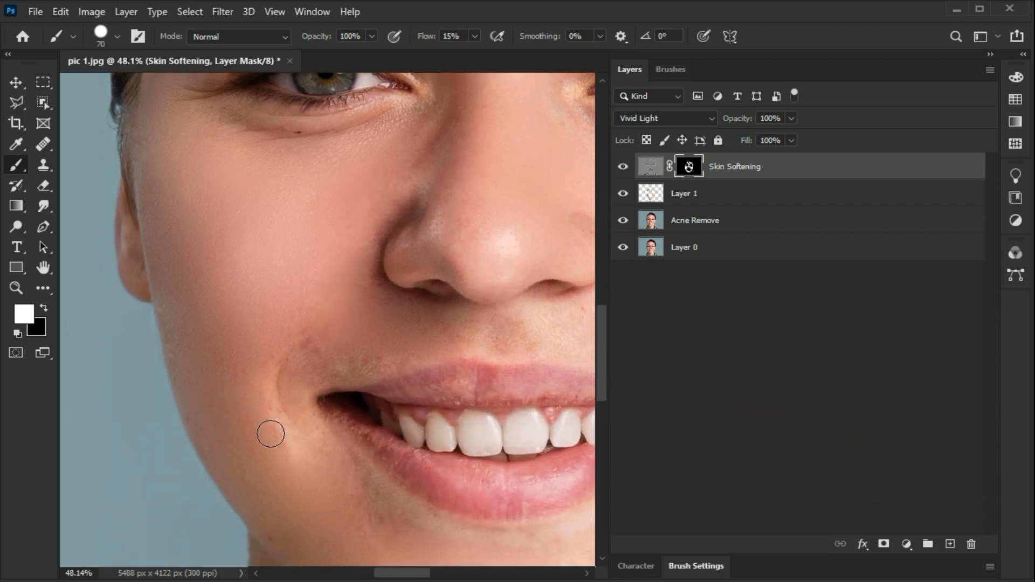
- Paint white on the mask to soften the skin of the neck below the jawline
{"action": "scroll", "coordinate": [345, 337], "scroll_direction": "down", "scroll_amount": 4}
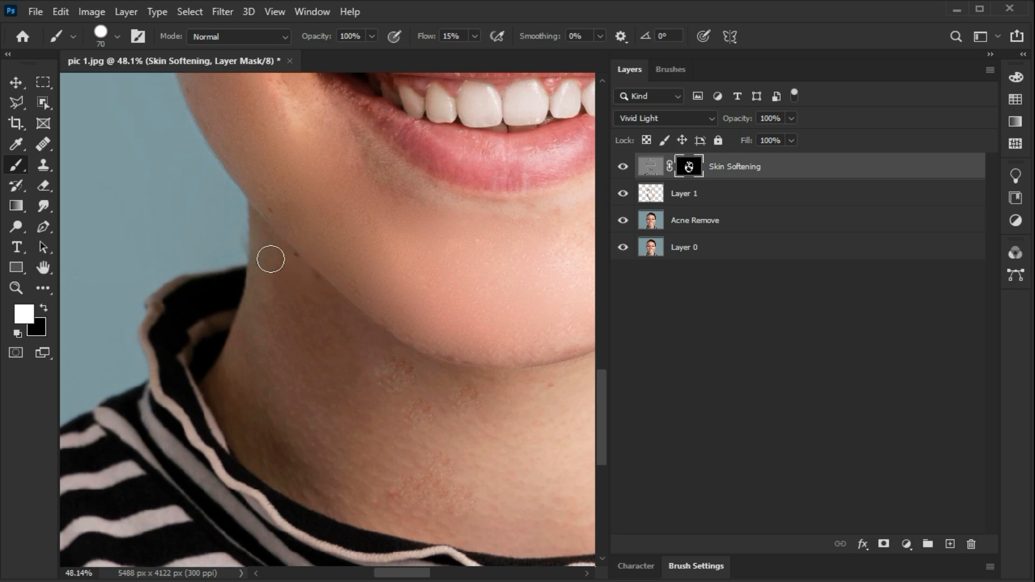
{"action": "mouse_move", "coordinate": [333, 331]}
{"action": "left_mouse_down"}
{"action": "mouse_move", "coordinate": [449, 412]}
{"action": "mouse_move", "coordinate": [255, 364]}
{"action": "mouse_move", "coordinate": [279, 385]}
{"action": "left_mouse_up"}
{"action": "key", "text": "space"}
{"action": "left_click_drag", "start_coordinate": [547, 460], "coordinate": [329, 384]}
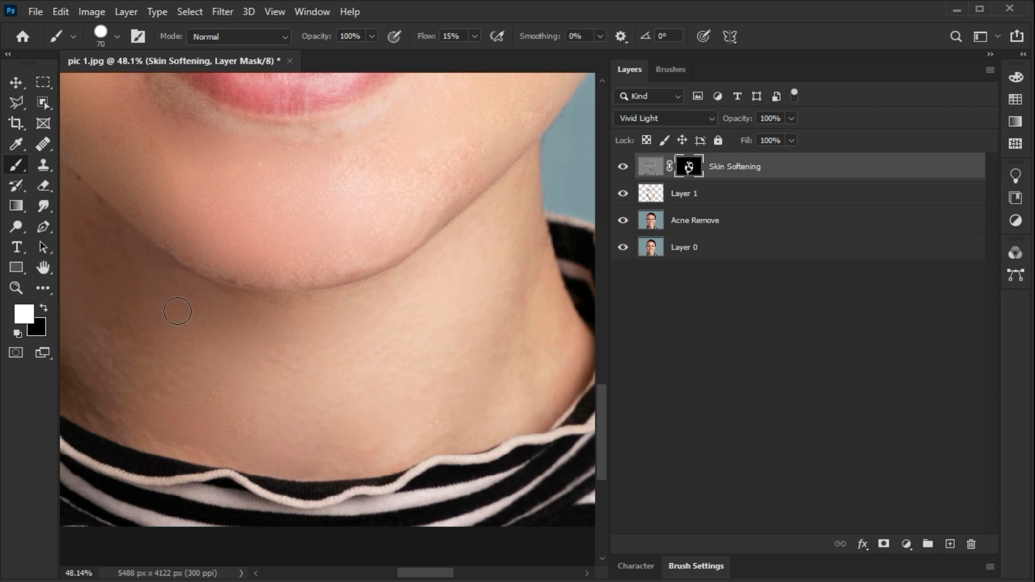
- Examine the softened skin across the whole face at a reduced zoom
{"action": "key", "text": "space"}
{"action": "left_click_drag", "start_coordinate": [224, 277], "coordinate": [345, 485]}
{"action": "scroll", "coordinate": [429, 216], "scroll_direction": "down", "scroll_amount": 6}
{"action": "left_click_drag", "start_coordinate": [429, 216], "coordinate": [402, 272]}
{"action": "scroll", "coordinate": [398, 234], "scroll_direction": "down", "scroll_amount": 3}
{"action": "left_click_drag", "start_coordinate": [398, 233], "coordinate": [373, 291]}
{"action": "left_click_drag", "start_coordinate": [341, 181], "coordinate": [366, 181]}
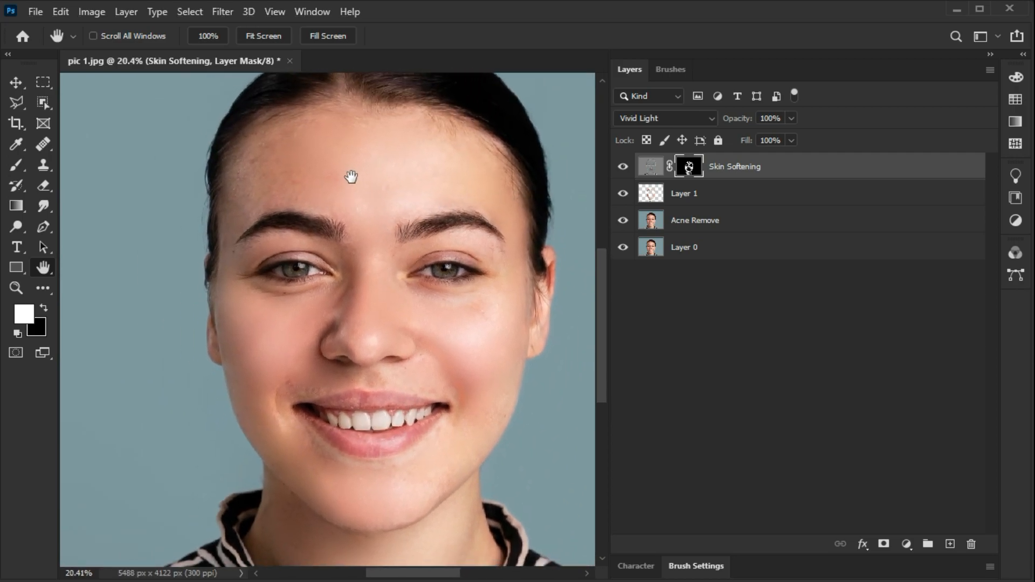
{"action": "scroll", "coordinate": [266, 200], "scroll_direction": "up", "scroll_amount": 2}
{"action": "scroll", "coordinate": [263, 217], "scroll_direction": "down", "scroll_amount": 1}
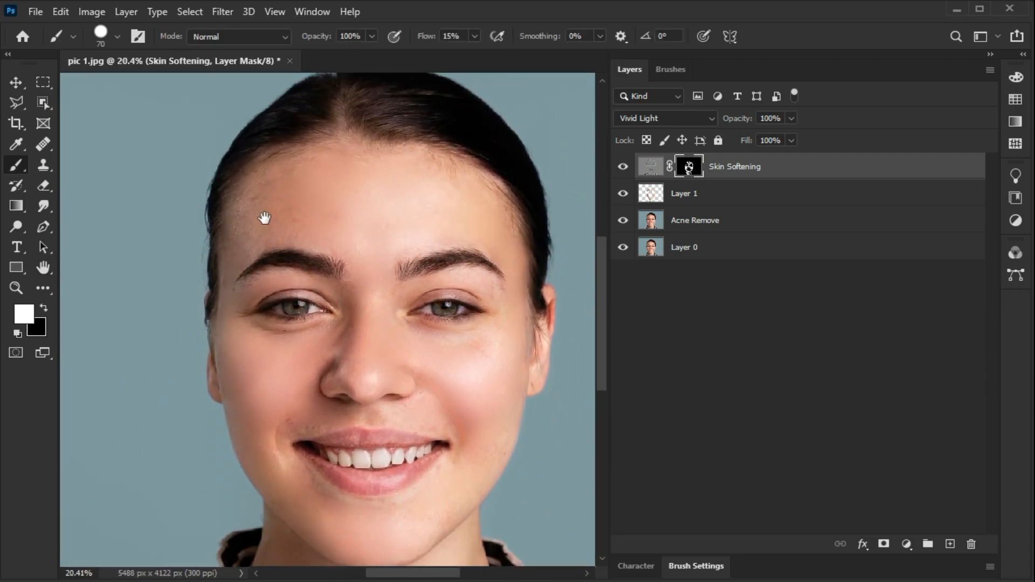
- Paint white on the mask to soften the remaining forehead edge and temple on the image's left side
{"action": "key", "text": "space"}
{"action": "scroll", "coordinate": [260, 217], "scroll_direction": "up", "scroll_amount": 2}
{"action": "scroll", "coordinate": [259, 221], "scroll_direction": "down", "scroll_amount": 1}
{"action": "scroll", "coordinate": [258, 224], "scroll_direction": "up", "scroll_amount": 3}
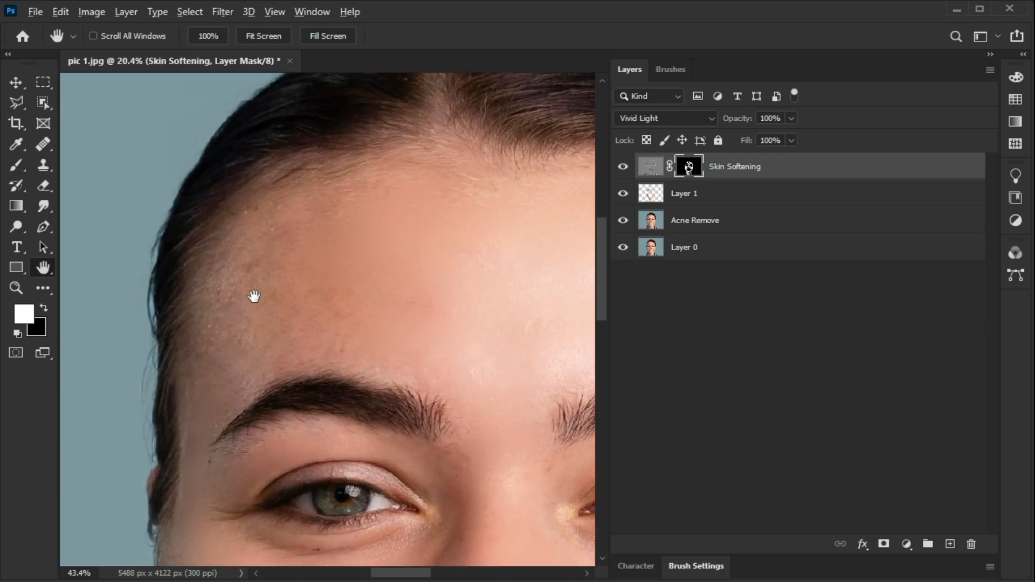
{"action": "left_click_drag", "start_coordinate": [254, 296], "coordinate": [258, 270]}
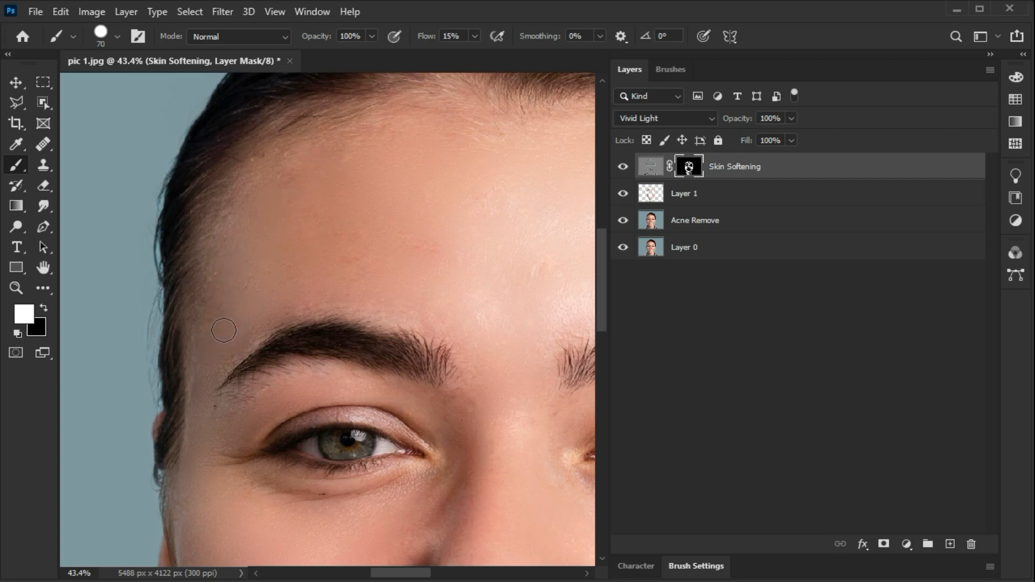
{"action": "scroll", "coordinate": [455, 286], "scroll_direction": "down", "scroll_amount": 3}
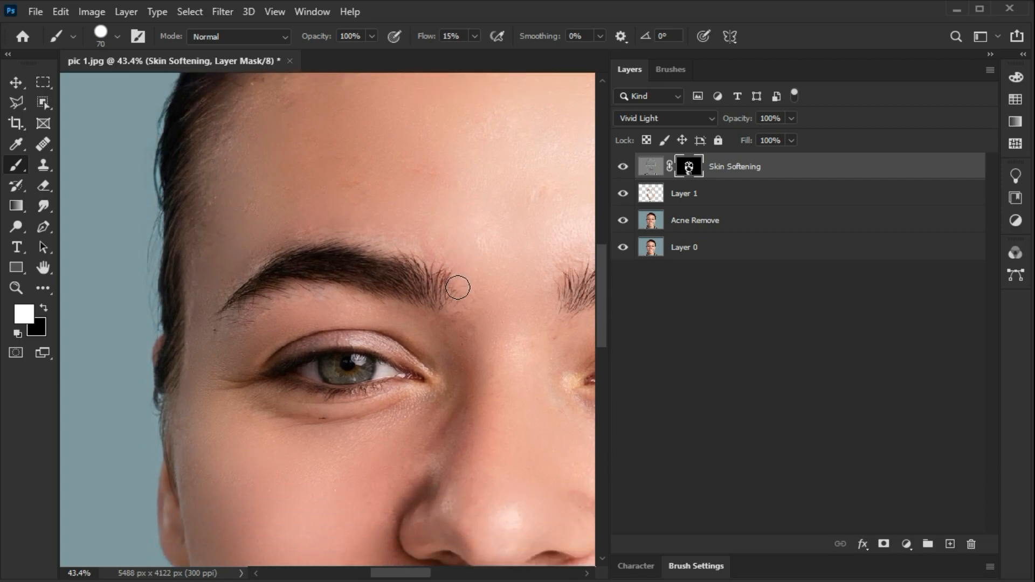
{"action": "scroll", "coordinate": [457, 288], "scroll_direction": "down", "scroll_amount": 6}
{"action": "key", "text": "h"}
{"action": "left_click_drag", "start_coordinate": [482, 273], "coordinate": [365, 244]}
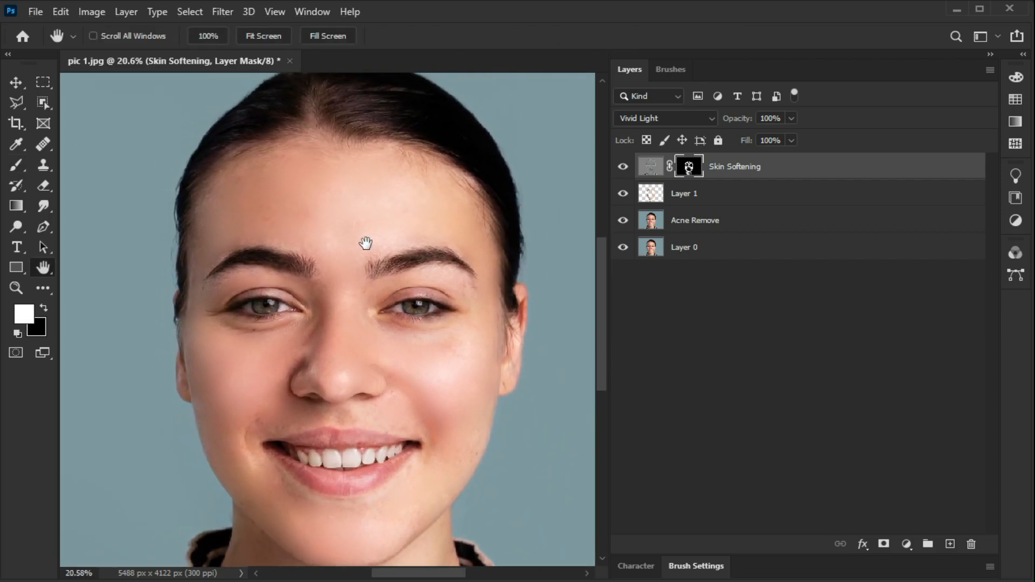
- Compare the softened portrait with the original image on Layer 0 at a reduced zoom
{"action": "scroll", "coordinate": [366, 228], "scroll_direction": "down", "scroll_amount": 2}
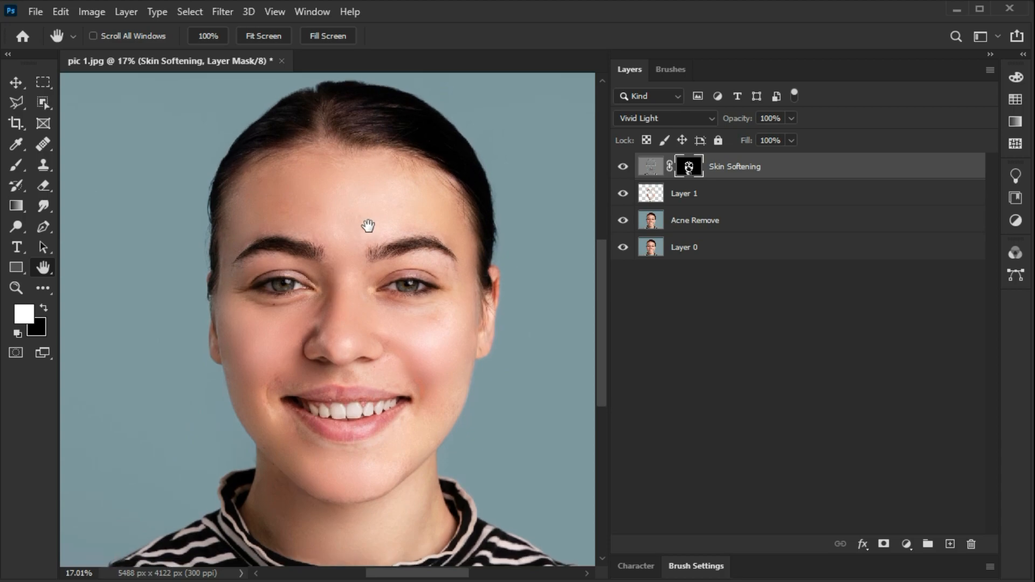
{"action": "left_click", "coordinate": [623, 249], "text": "alt"}
{"action": "left_click", "coordinate": [622, 249], "text": "alt"}
{"action": "left_click", "coordinate": [623, 249], "text": "alt"}
{"action": "left_click", "coordinate": [622, 249], "text": "alt"}
{"action": "left_click", "coordinate": [622, 249], "text": "alt"}
{"action": "left_click", "coordinate": [623, 249], "text": "alt"}
- Stamp all visible layers into a new layer above Skin Softening and name it Final
{"action": "left_click", "coordinate": [723, 169]}
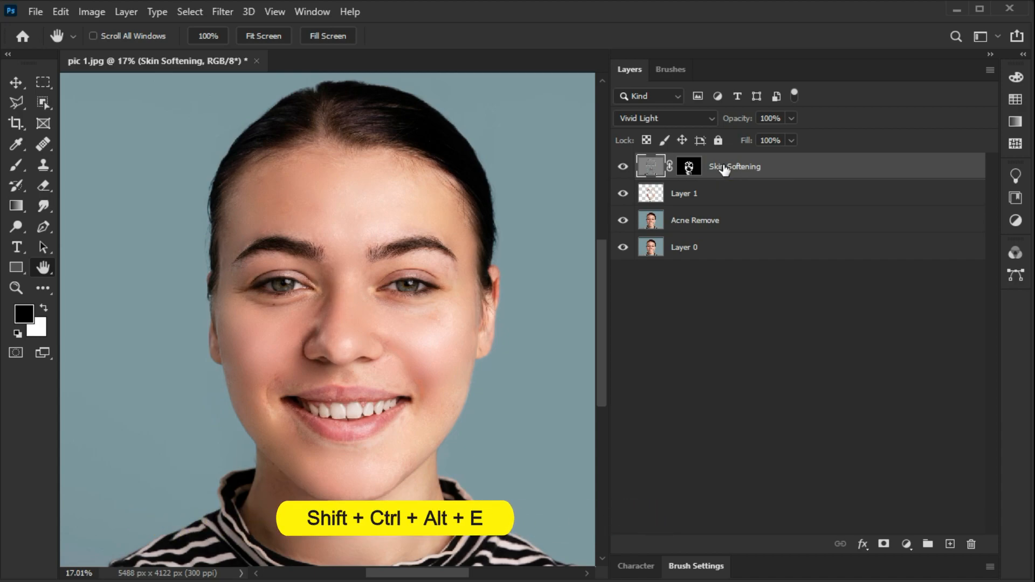
{"action": "key", "text": "ctrl+shift+alt+e"}
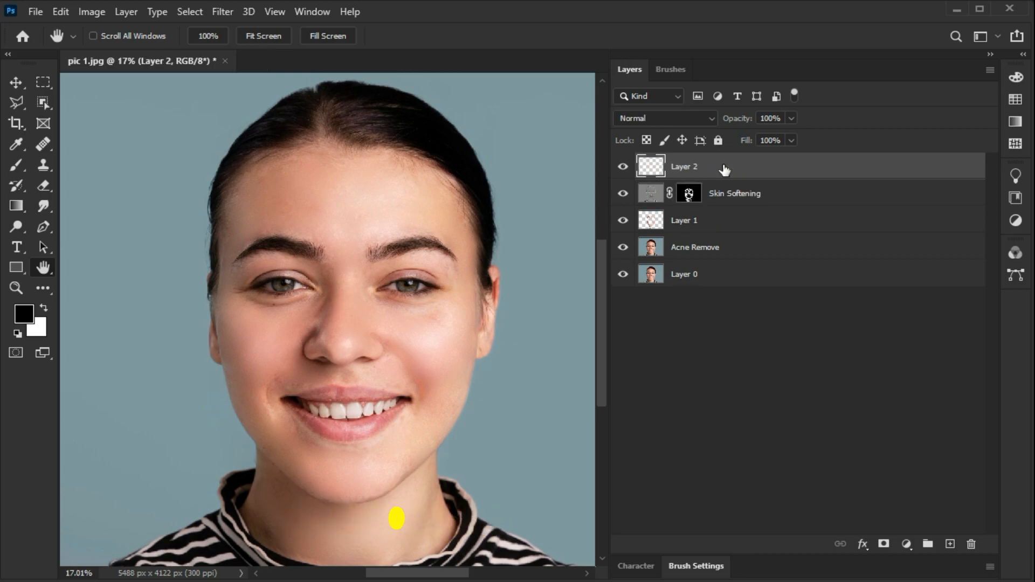
{"action": "double_click", "coordinate": [688, 169]}
{"action": "key", "text": "BackSpace"}
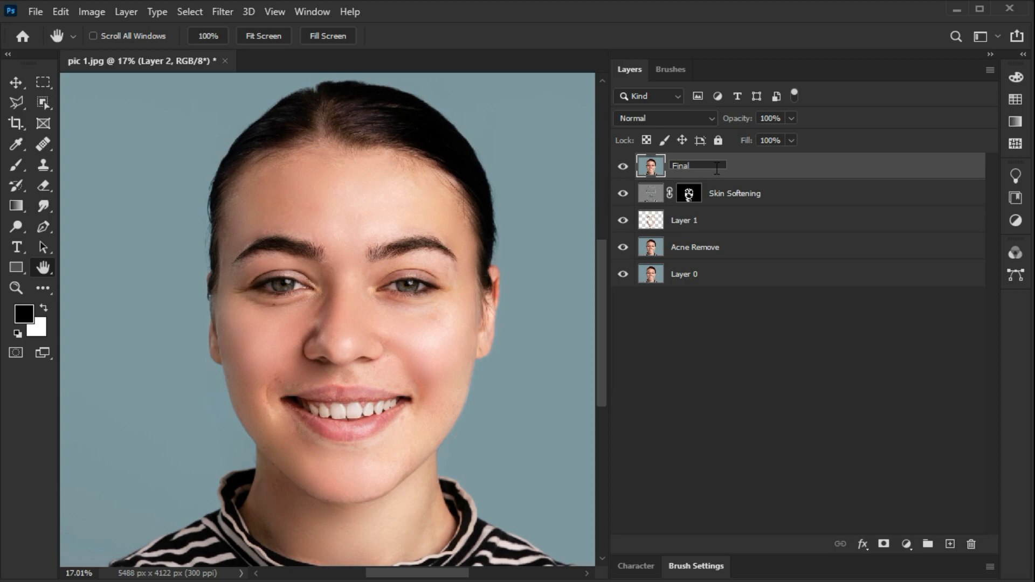
{"action": "key", "text": "Return"}
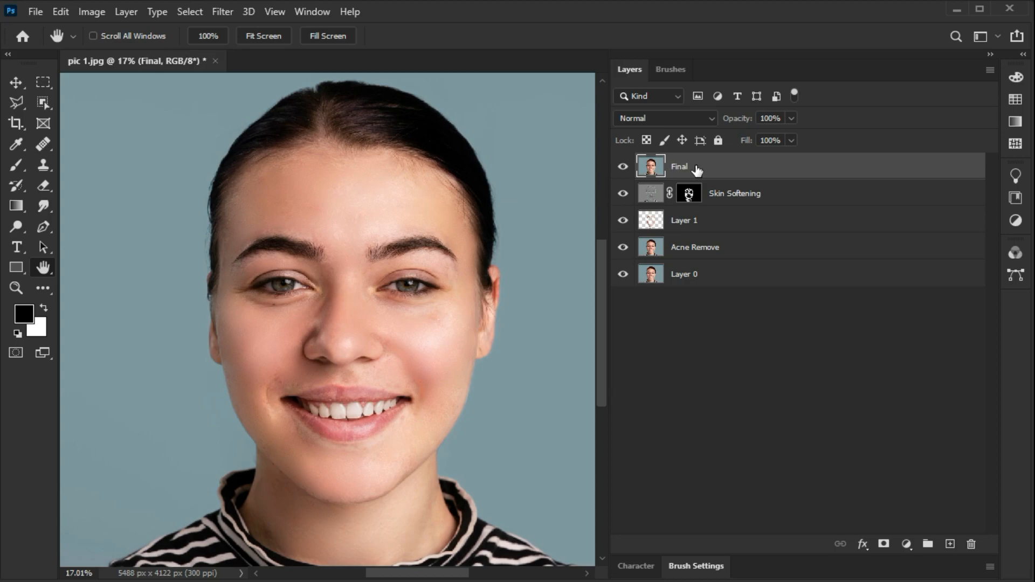
- Open the Camera Raw Filter on the Final layer and set Texture to -37 and Clarity to +15
{"action": "left_click", "coordinate": [225, 10]}
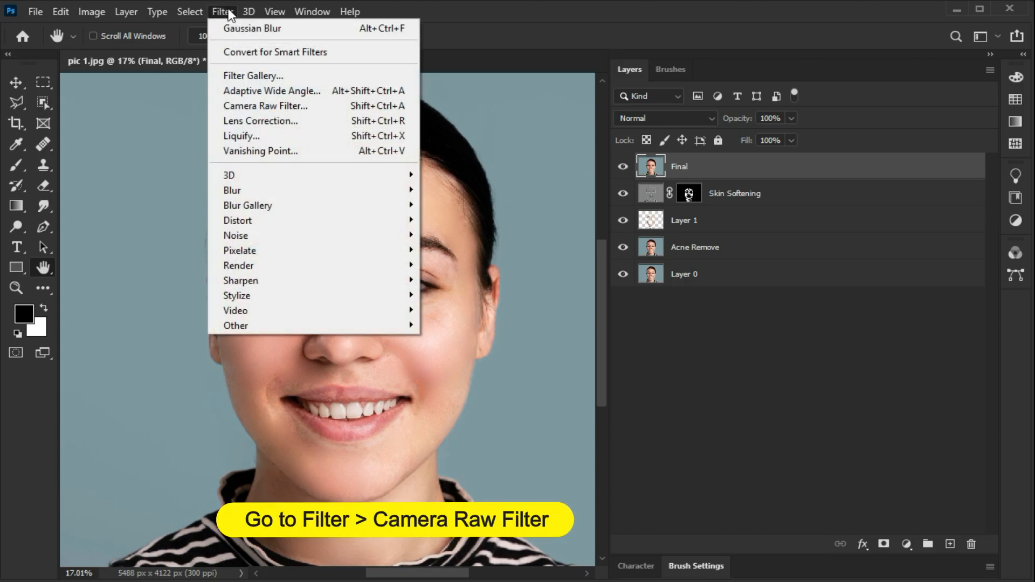
{"action": "left_click", "coordinate": [233, 102]}
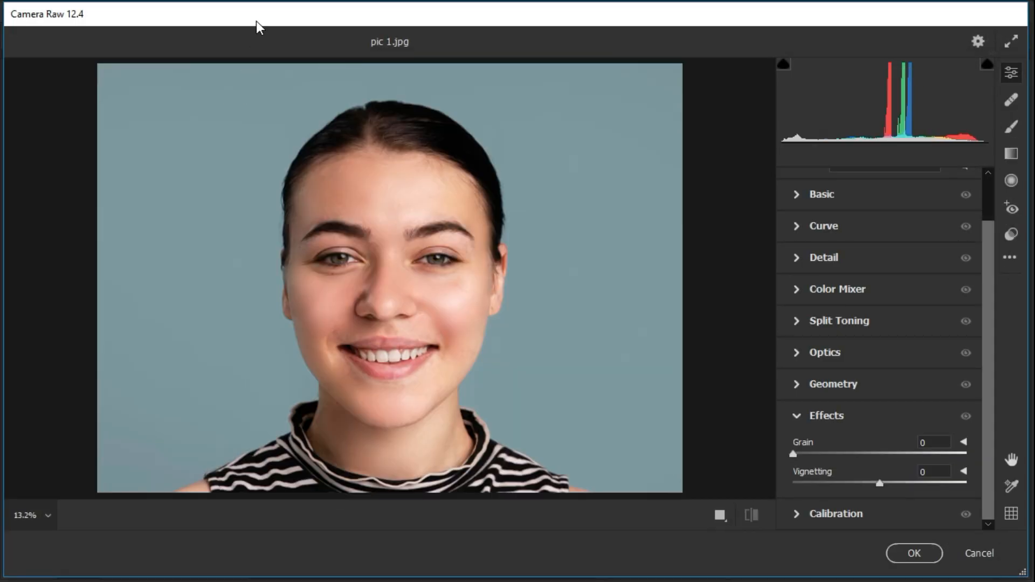
{"action": "mouse_move", "coordinate": [257, 22]}
{"action": "left_mouse_down"}
{"action": "mouse_move", "coordinate": [260, 44]}
{"action": "mouse_move", "coordinate": [259, 30]}
{"action": "left_mouse_up"}
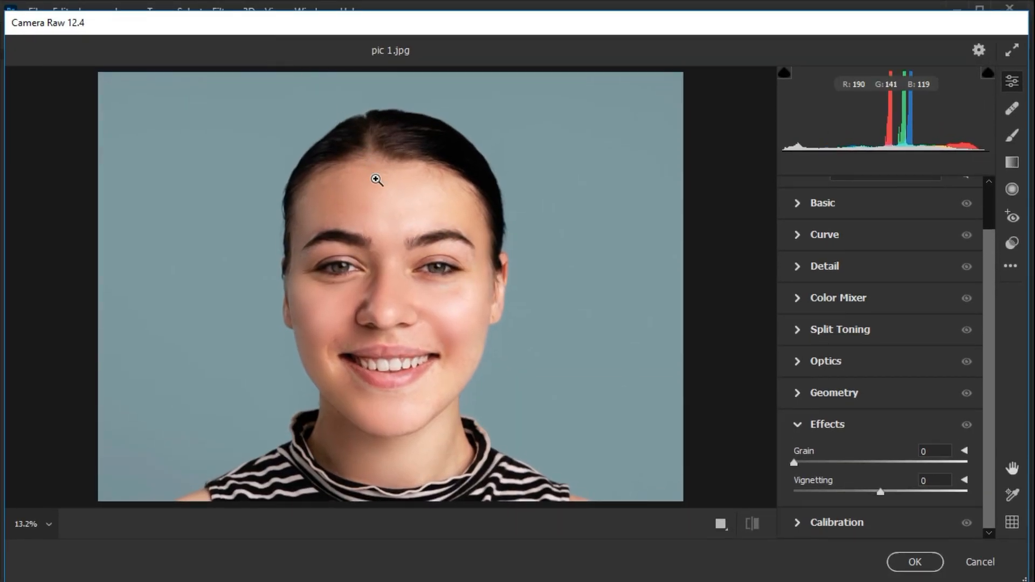
{"action": "scroll", "coordinate": [394, 231], "scroll_direction": "up", "scroll_amount": 5}
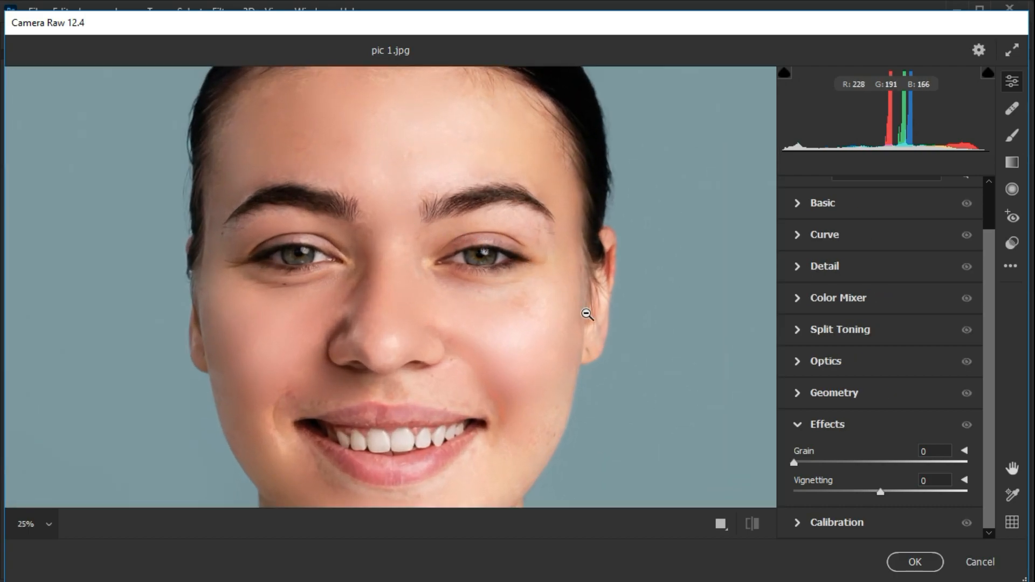
{"action": "left_click", "coordinate": [800, 204]}
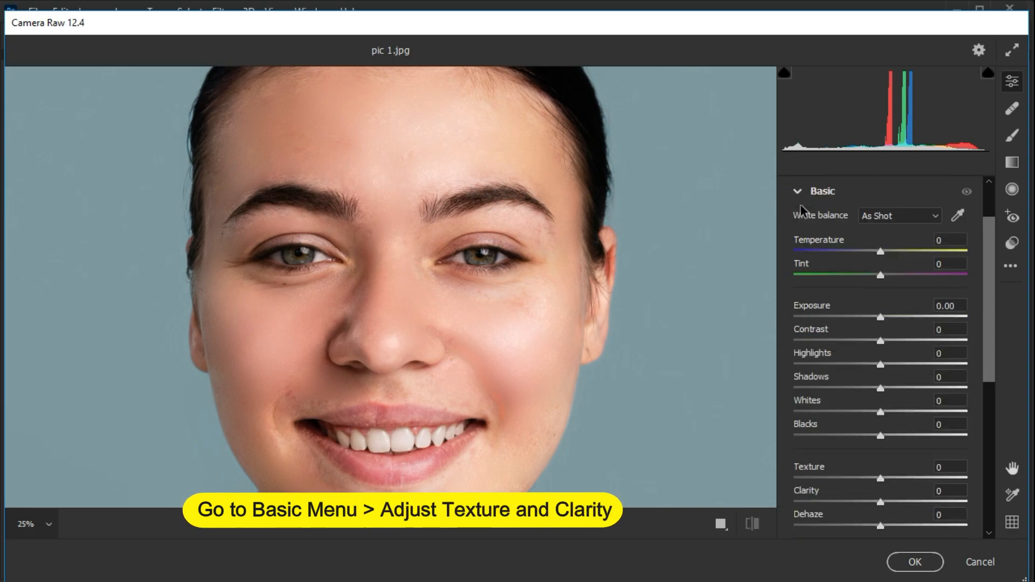
{"action": "scroll", "coordinate": [837, 286], "scroll_direction": "down", "scroll_amount": 4}
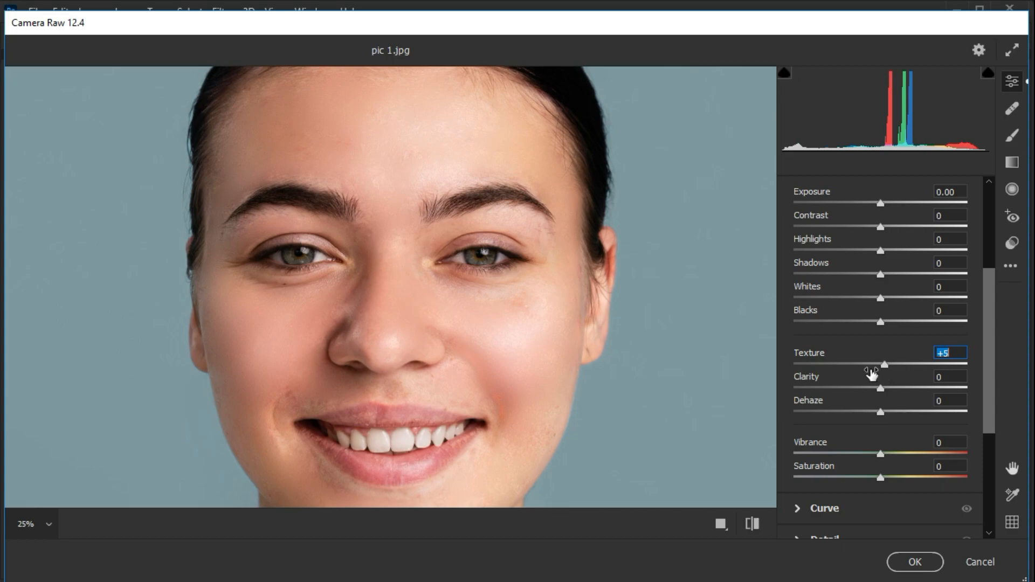
{"action": "left_click_drag", "start_coordinate": [885, 367], "coordinate": [961, 368]}
{"action": "left_click_drag", "start_coordinate": [884, 366], "coordinate": [900, 398]}
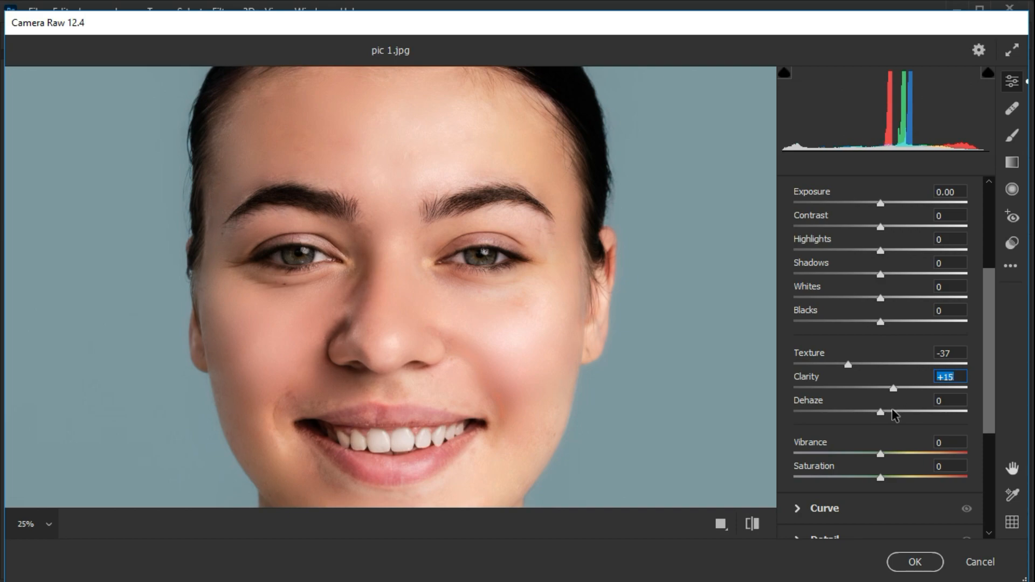
{"action": "scroll", "coordinate": [893, 415], "scroll_direction": "down", "scroll_amount": 1}
{"action": "scroll", "coordinate": [893, 415], "scroll_direction": "up", "scroll_amount": 4}
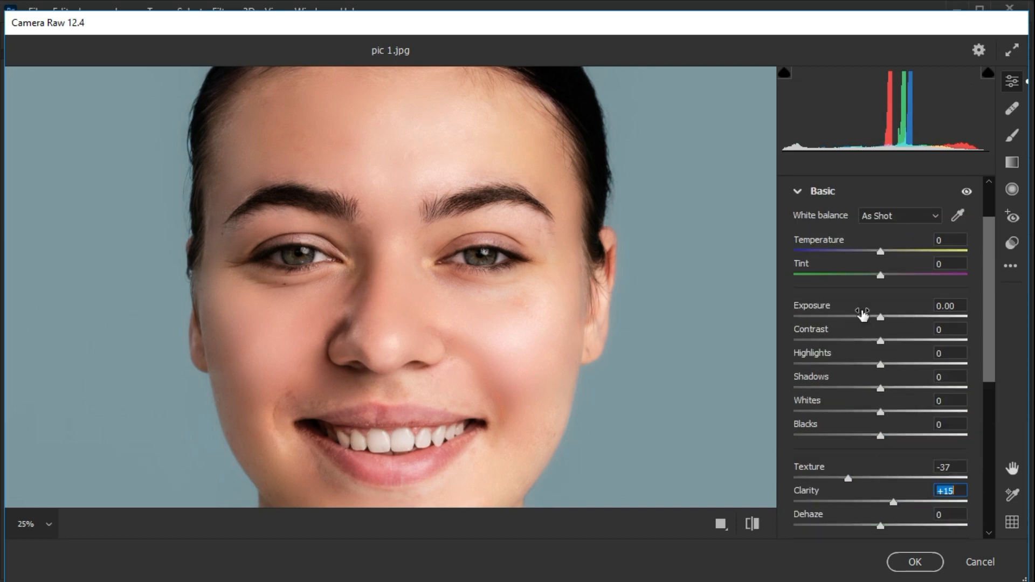
{"action": "left_click", "coordinate": [798, 193]}
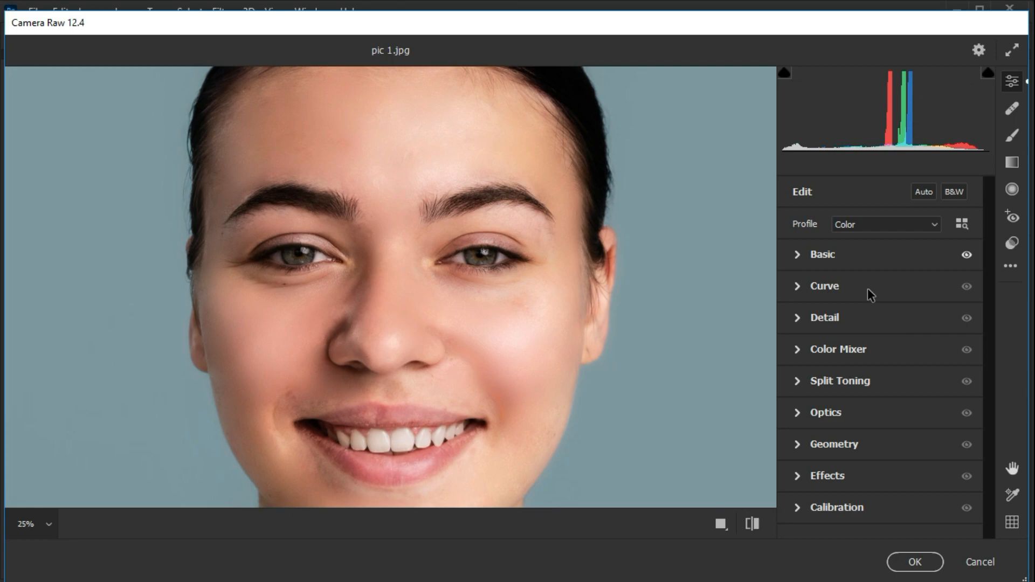
- Set Sharpening to 97, Noise Reduction to 23 and Color Noise Reduction to 10 in the Detail settings
{"action": "left_click", "coordinate": [798, 318]}
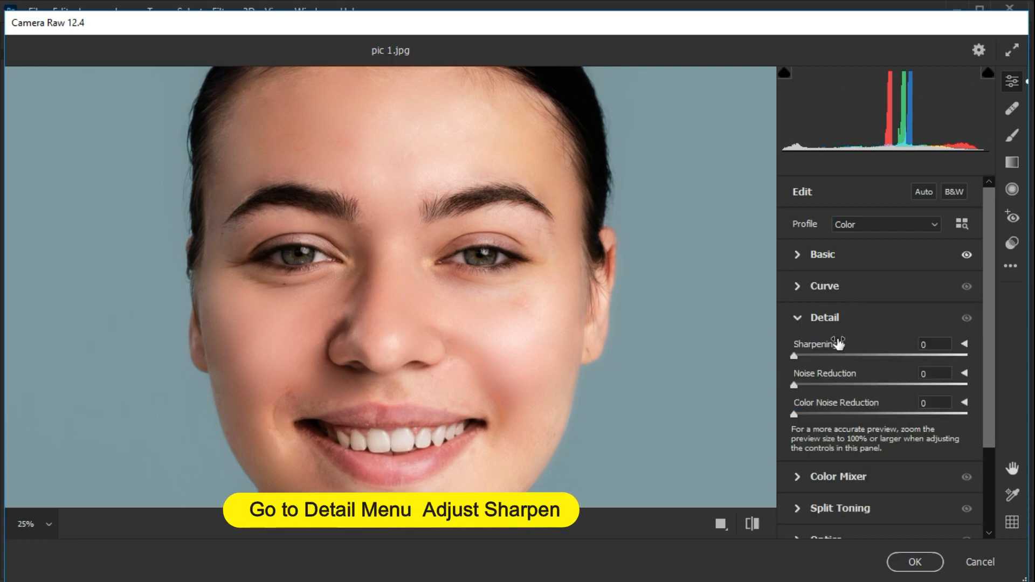
{"action": "scroll", "coordinate": [838, 343], "scroll_direction": "down", "scroll_amount": 1}
{"action": "left_click", "coordinate": [794, 318]}
{"action": "left_click_drag", "start_coordinate": [796, 321], "coordinate": [914, 327]}
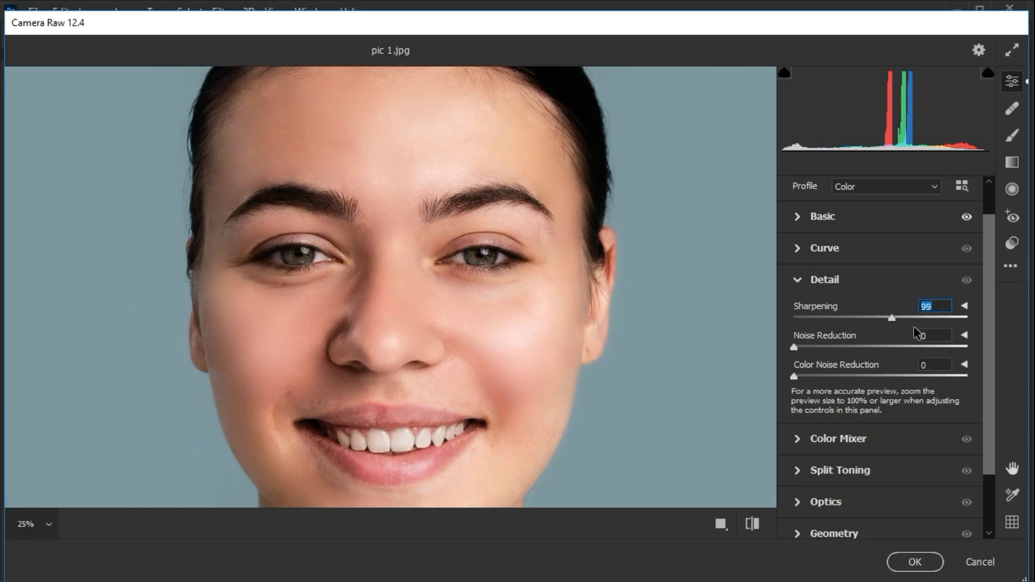
{"action": "left_click_drag", "start_coordinate": [927, 325], "coordinate": [909, 328]}
{"action": "left_click_drag", "start_coordinate": [795, 348], "coordinate": [848, 350]}
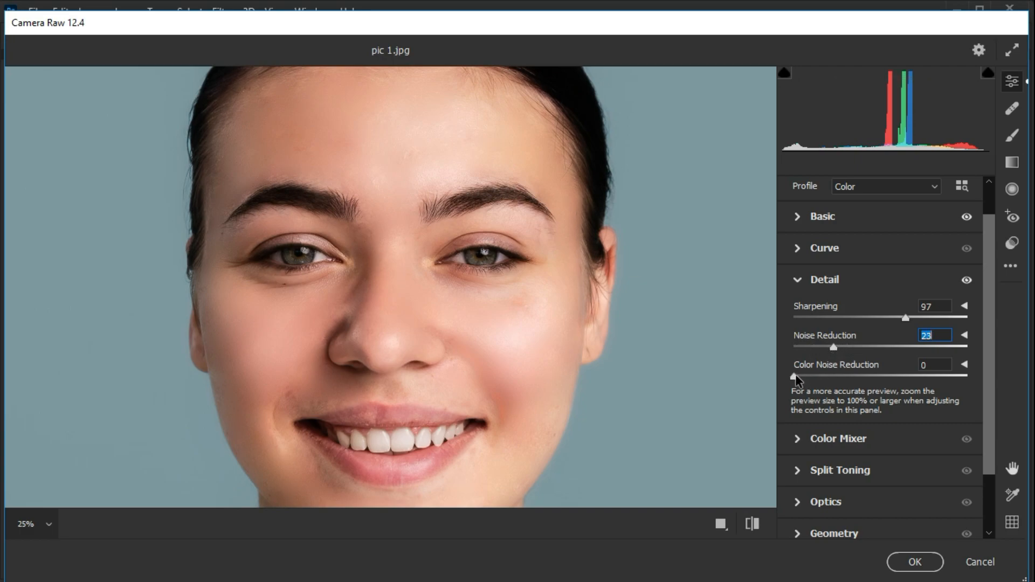
{"action": "left_click_drag", "start_coordinate": [795, 375], "coordinate": [809, 377]}
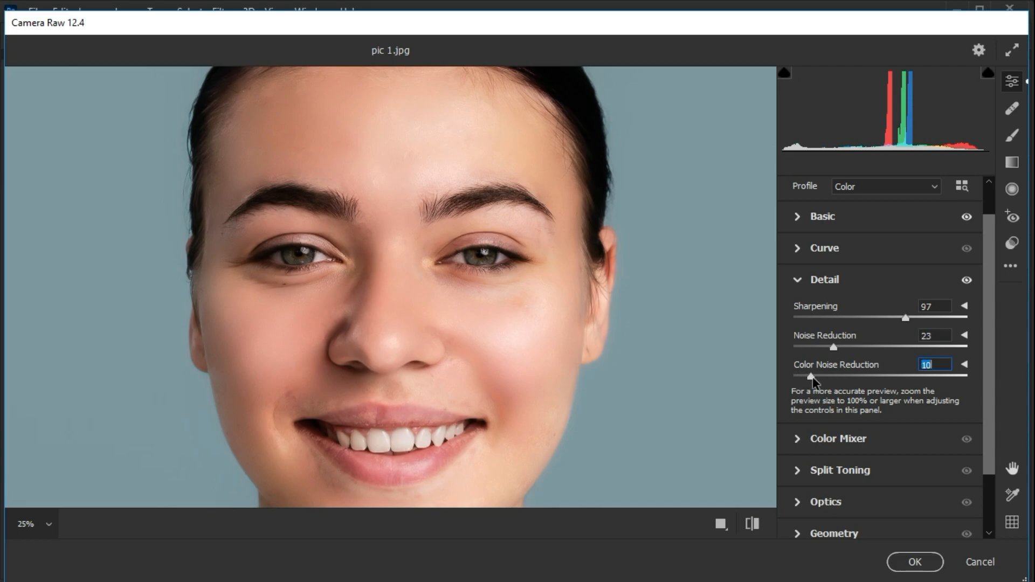
{"action": "left_click", "coordinate": [800, 282]}
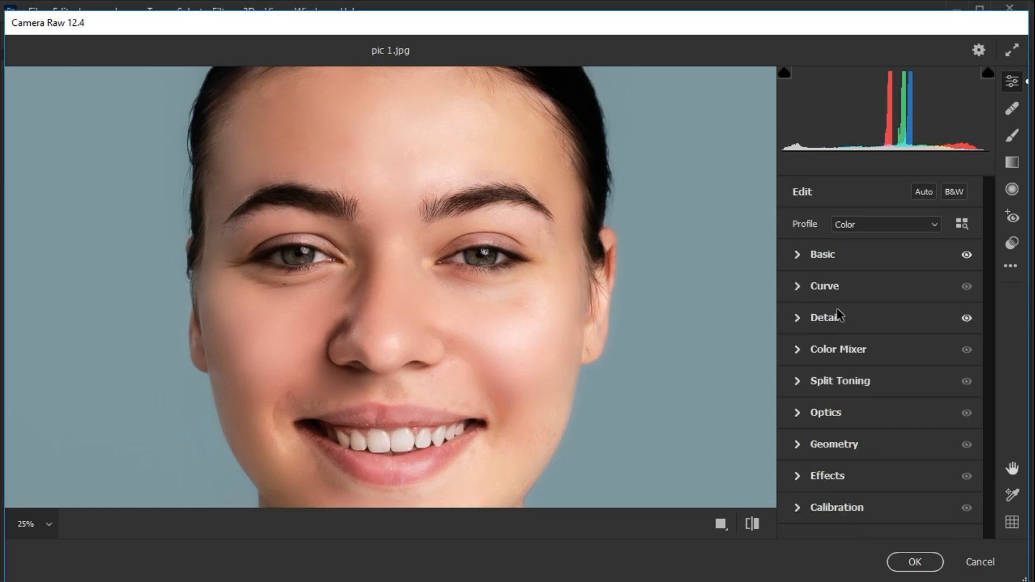
- Add Grain in the Effects settings and apply the Camera Raw filter to the Final layer
{"action": "left_click", "coordinate": [801, 477]}
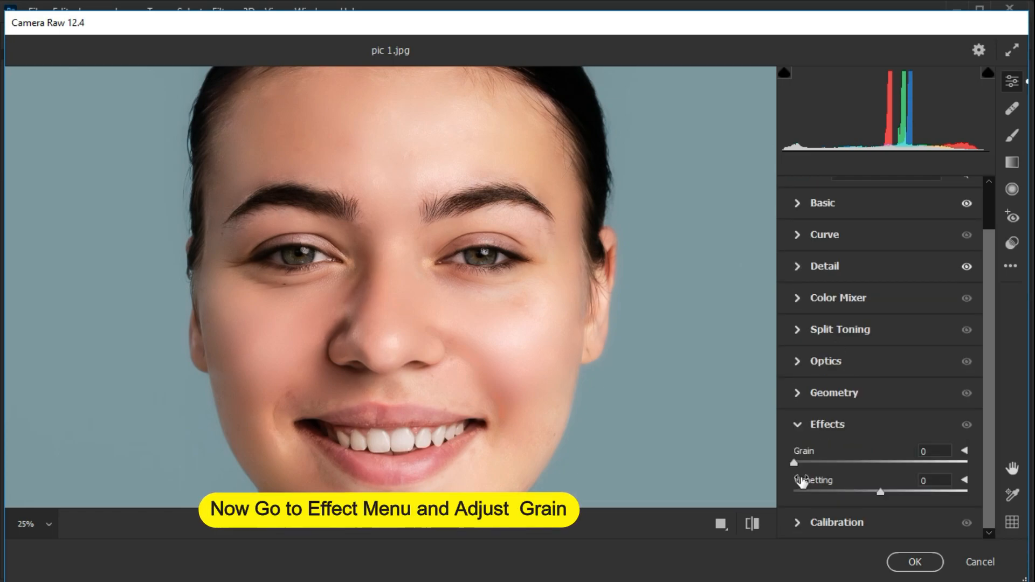
{"action": "left_click_drag", "start_coordinate": [794, 463], "coordinate": [906, 467]}
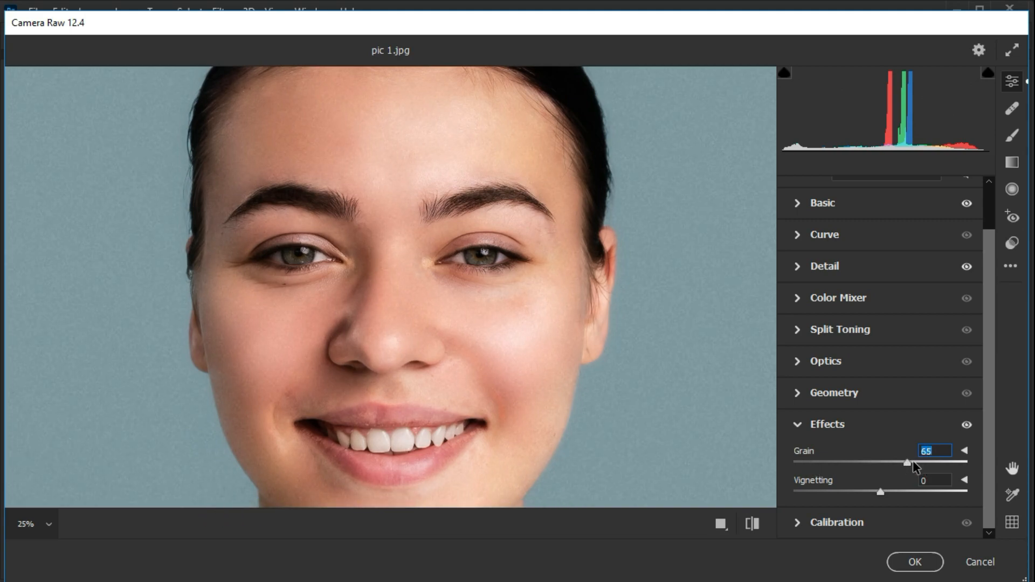
{"action": "left_click_drag", "start_coordinate": [972, 470], "coordinate": [865, 470]}
{"action": "left_click", "coordinate": [913, 560]}
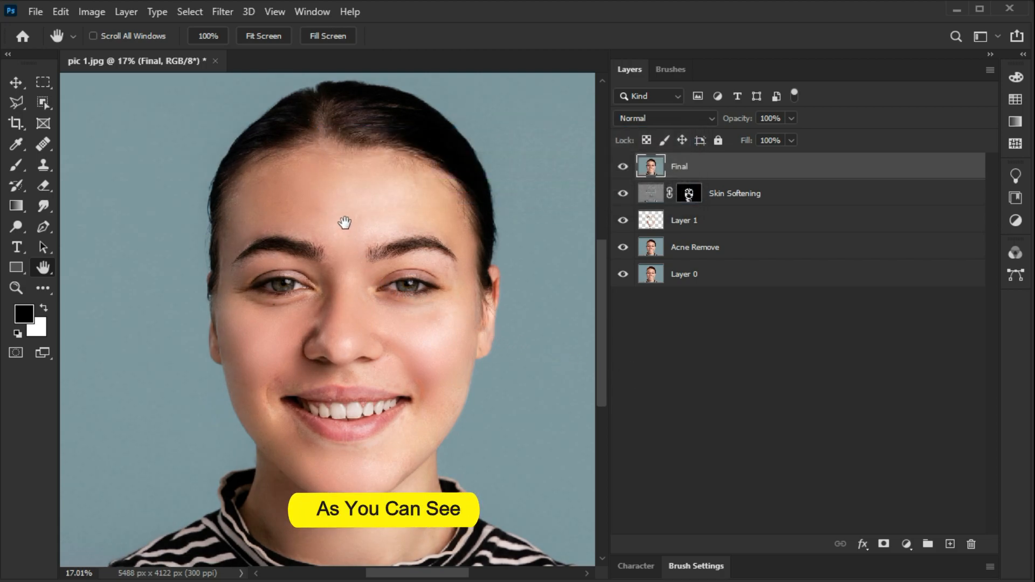
- Examine the skin texture up close on the forehead, nose, both cheeks and around the mouth
{"action": "scroll", "coordinate": [345, 211], "scroll_direction": "up", "scroll_amount": 5}
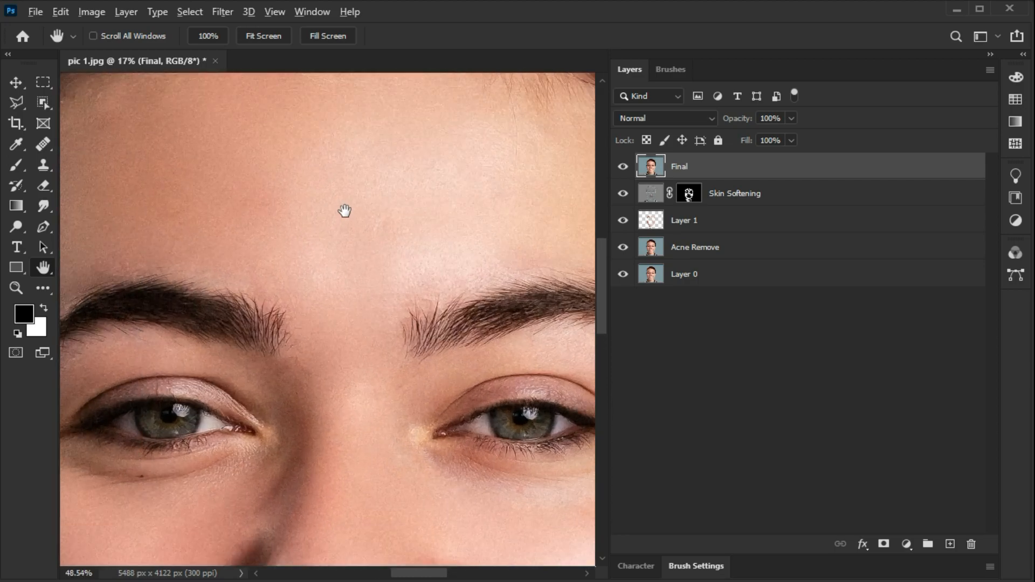
{"action": "left_click_drag", "start_coordinate": [393, 249], "coordinate": [370, 181]}
{"action": "left_click_drag", "start_coordinate": [359, 400], "coordinate": [325, 283]}
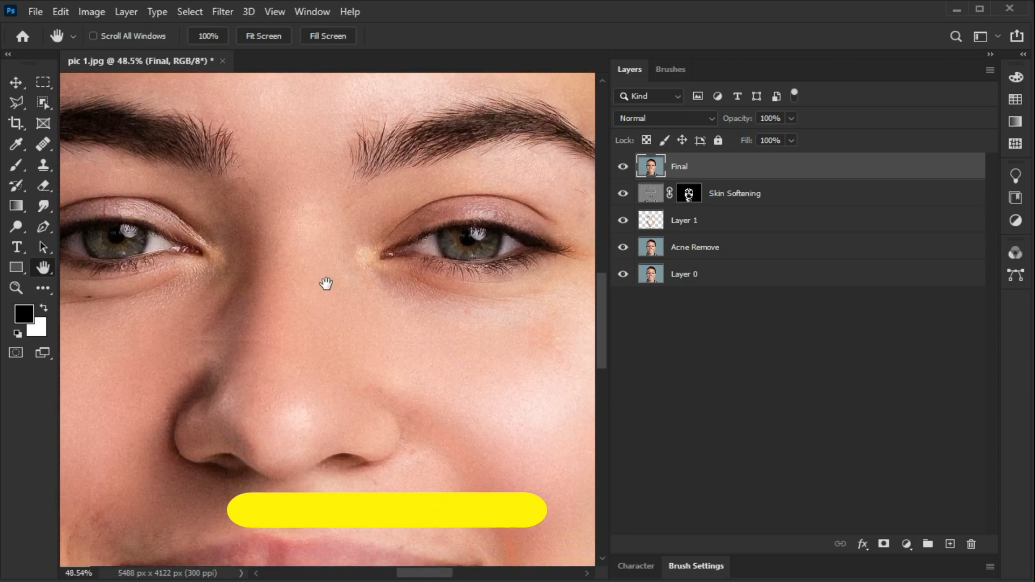
{"action": "left_click_drag", "start_coordinate": [330, 383], "coordinate": [513, 309]}
{"action": "scroll", "coordinate": [243, 339], "scroll_direction": "up", "scroll_amount": 3}
{"action": "left_click_drag", "start_coordinate": [240, 317], "coordinate": [365, 325]}
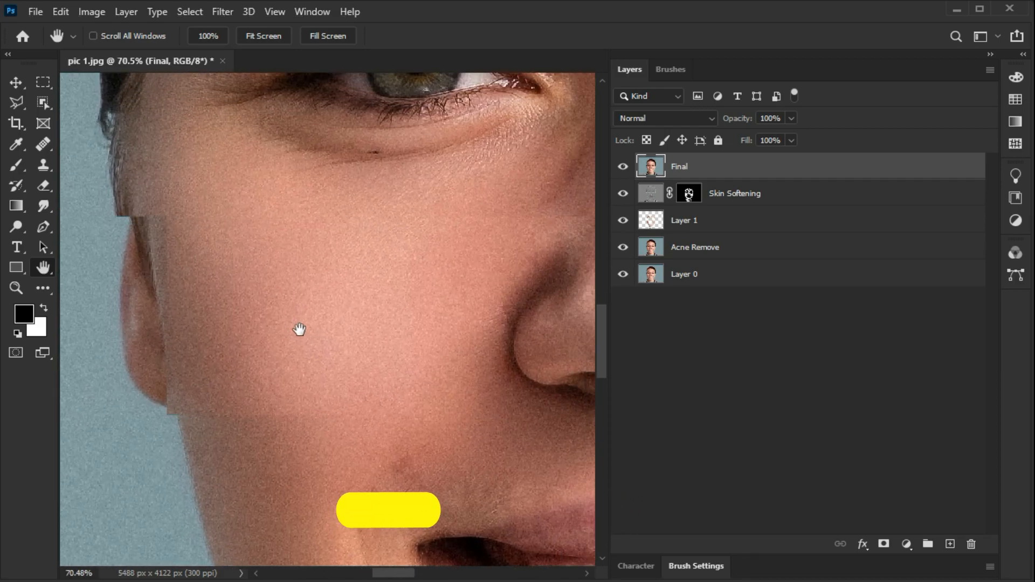
{"action": "left_click_drag", "start_coordinate": [300, 329], "coordinate": [259, 291]}
{"action": "left_click_drag", "start_coordinate": [372, 391], "coordinate": [291, 300]}
{"action": "left_click_drag", "start_coordinate": [450, 335], "coordinate": [293, 334]}
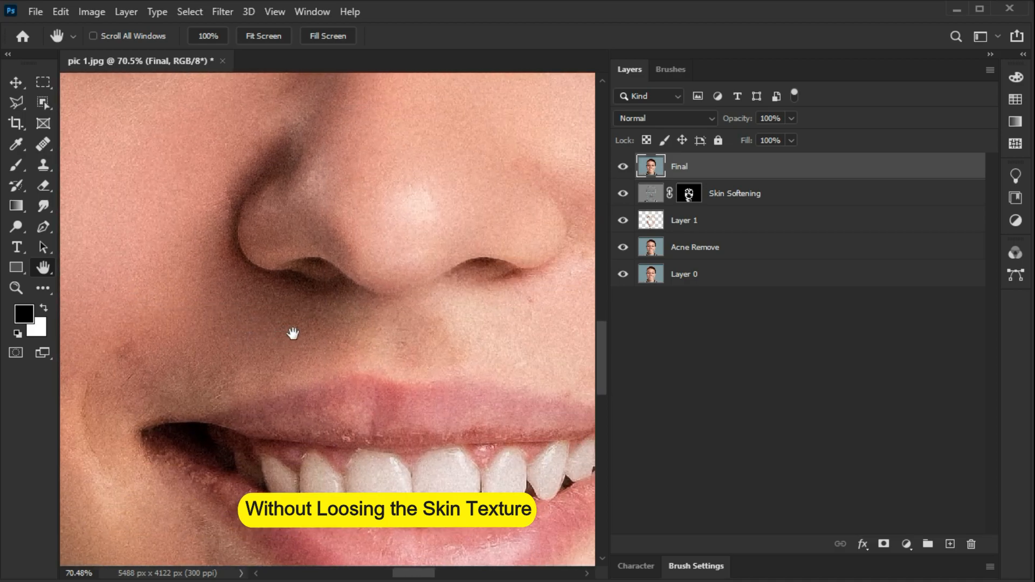
{"action": "left_click_drag", "start_coordinate": [544, 300], "coordinate": [434, 326]}
{"action": "left_click_drag", "start_coordinate": [530, 330], "coordinate": [318, 393]}
{"action": "left_click_drag", "start_coordinate": [494, 293], "coordinate": [476, 367]}
{"action": "scroll", "coordinate": [474, 306], "scroll_direction": "down", "scroll_amount": 2}
{"action": "left_click_drag", "start_coordinate": [381, 269], "coordinate": [469, 474]}
{"action": "left_click_drag", "start_coordinate": [404, 156], "coordinate": [306, 201]}
{"action": "left_click_drag", "start_coordinate": [514, 242], "coordinate": [410, 168]}
{"action": "left_click_drag", "start_coordinate": [478, 305], "coordinate": [490, 158]}
{"action": "left_click_drag", "start_coordinate": [426, 357], "coordinate": [474, 291]}
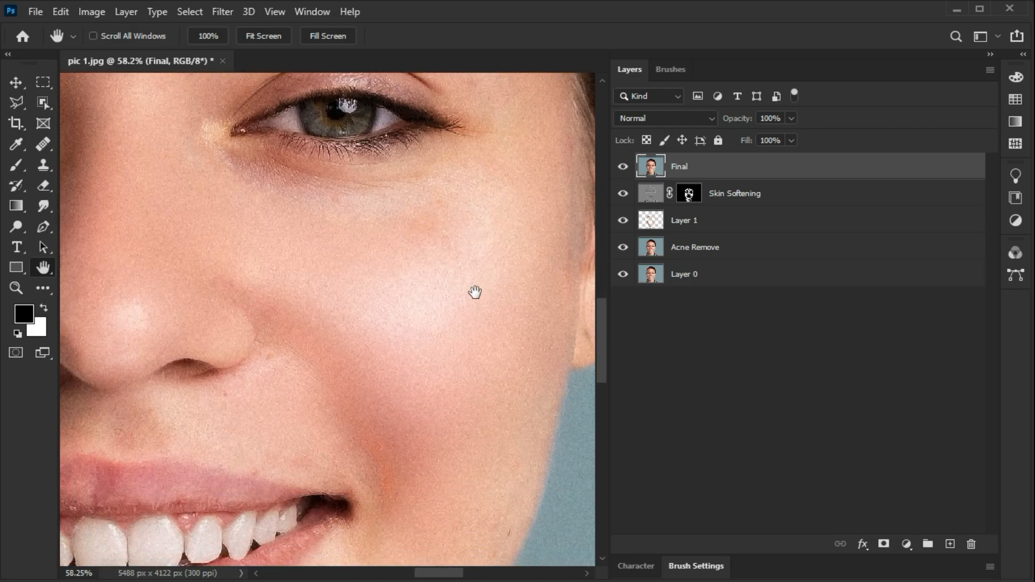
- Compare the retouched cheek on the image's right side with the original on Layer 0
{"action": "left_click", "coordinate": [623, 275], "text": "alt"}
{"action": "left_click", "coordinate": [623, 275], "text": "alt"}
{"action": "left_click", "coordinate": [624, 276], "text": "alt"}
{"action": "left_click", "coordinate": [624, 275], "text": "alt"}
{"action": "left_click", "coordinate": [623, 275], "text": "alt"}
{"action": "left_click", "coordinate": [624, 275], "text": "alt"}
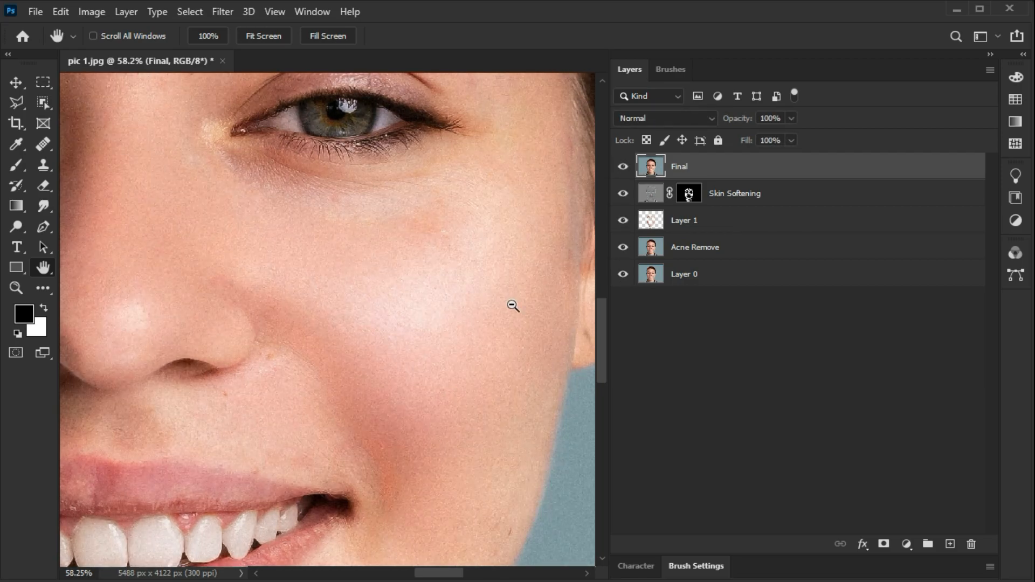
- Compare the retouched cheek and nose on the image's left side with the original on Layer 0
{"action": "left_click_drag", "start_coordinate": [327, 326], "coordinate": [478, 291]}
{"action": "left_click_drag", "start_coordinate": [396, 272], "coordinate": [593, 272]}
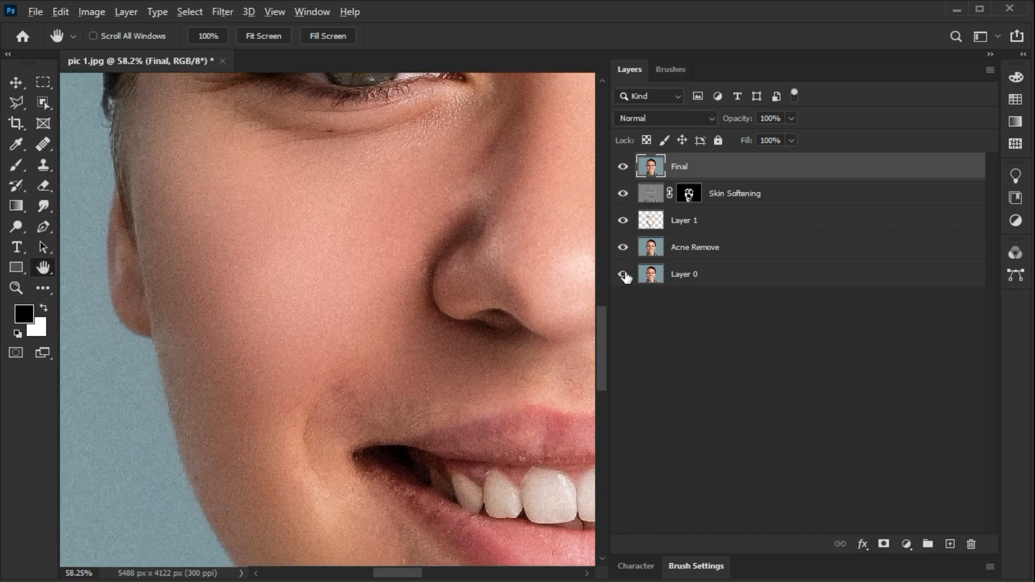
{"action": "left_click", "coordinate": [624, 275], "text": "alt"}
{"action": "left_click", "coordinate": [623, 275], "text": "alt"}
{"action": "left_click", "coordinate": [623, 275], "text": "alt"}
{"action": "left_click", "coordinate": [623, 276], "text": "alt"}
{"action": "left_click", "coordinate": [623, 275], "text": "alt"}
{"action": "left_click", "coordinate": [624, 275], "text": "alt"}
{"action": "left_click", "coordinate": [624, 276], "text": "alt"}
- Compare the final retouch of the whole face with the original on Layer 0 and deselect all layers
{"action": "left_click_drag", "start_coordinate": [494, 309], "coordinate": [368, 213]}
{"action": "scroll", "coordinate": [377, 217], "scroll_direction": "down", "scroll_amount": 4}
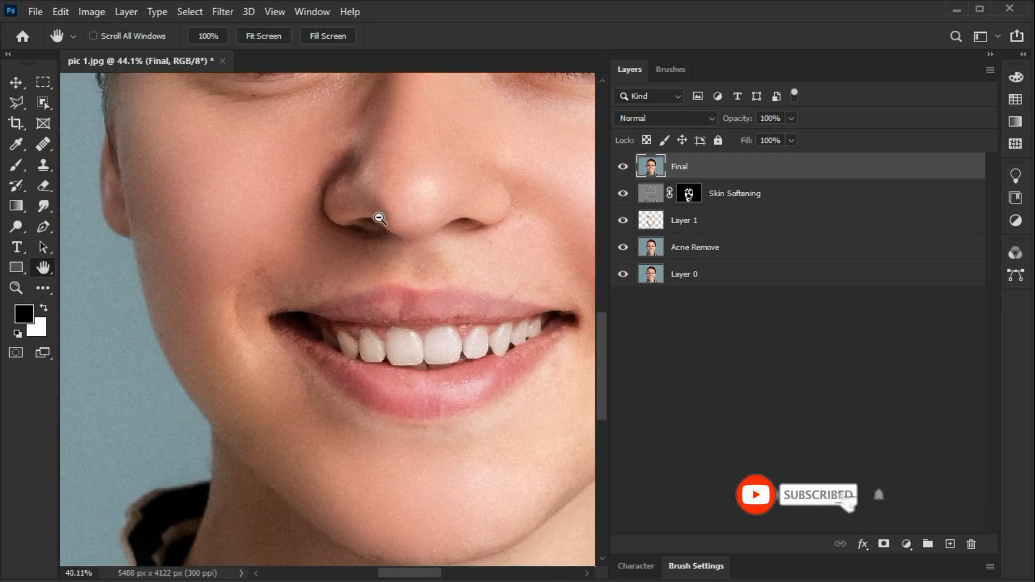
{"action": "scroll", "coordinate": [421, 205], "scroll_direction": "down", "scroll_amount": 3}
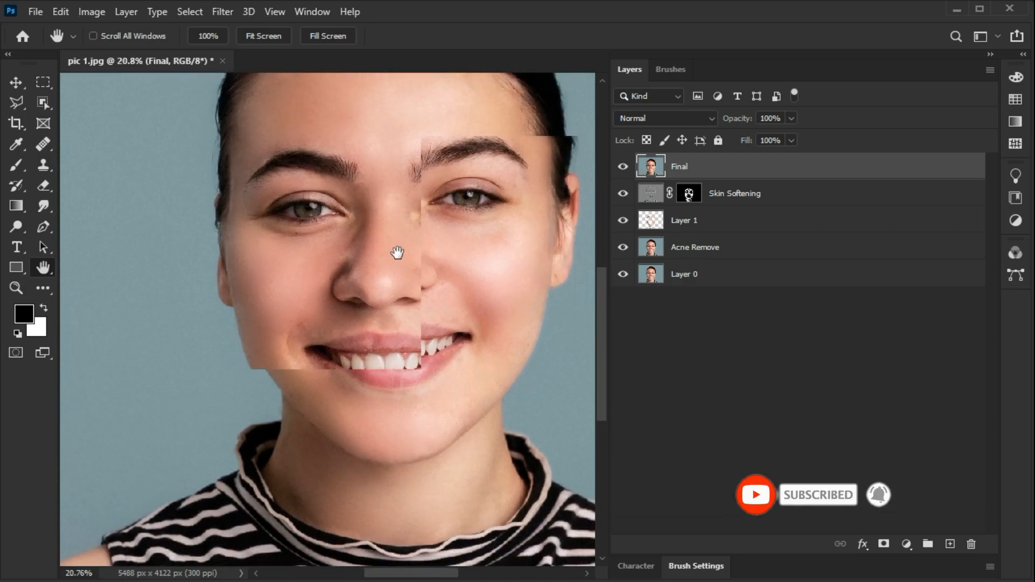
{"action": "scroll", "coordinate": [378, 245], "scroll_direction": "down", "scroll_amount": 1}
{"action": "left_click_drag", "start_coordinate": [379, 236], "coordinate": [360, 247]}
{"action": "left_click", "coordinate": [623, 275], "text": "alt"}
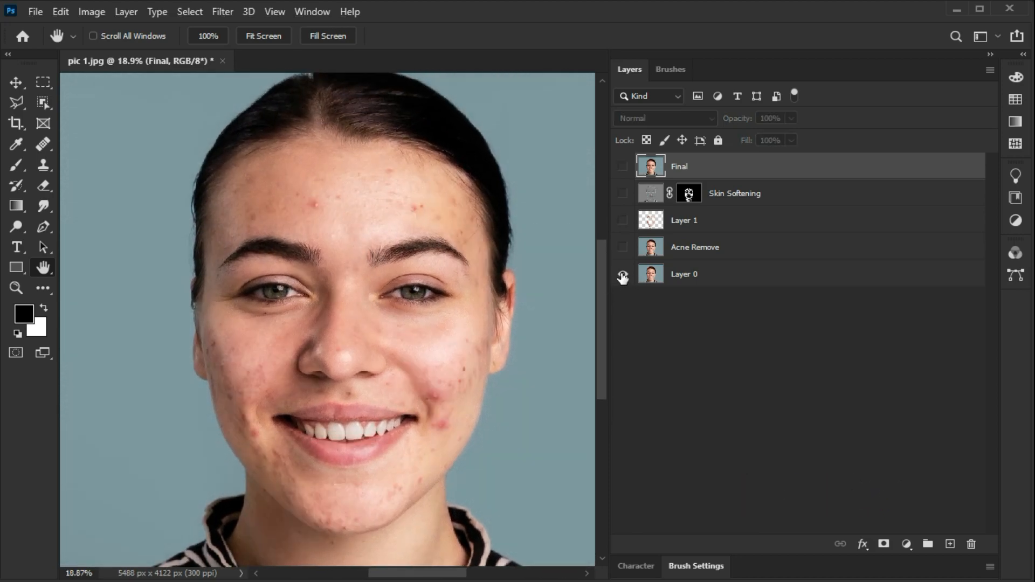
{"action": "left_click", "coordinate": [622, 275], "text": "alt"}
{"action": "left_click", "coordinate": [622, 275], "text": "alt"}
{"action": "left_click", "coordinate": [623, 275], "text": "alt"}
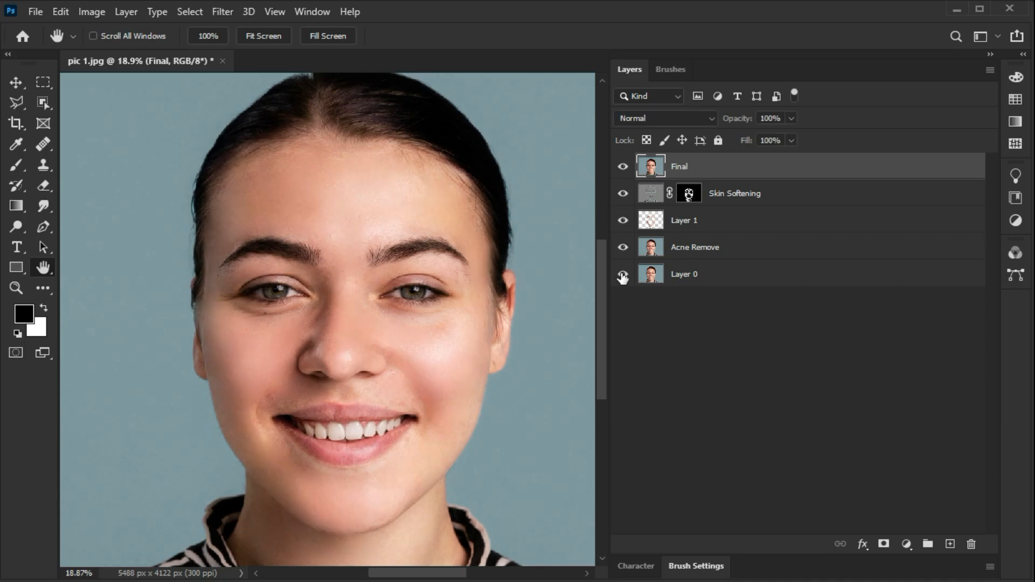
{"action": "left_click", "coordinate": [623, 275], "text": "alt"}
{"action": "left_click", "coordinate": [622, 275], "text": "alt"}
{"action": "mouse_move", "coordinate": [358, 221]}
{"action": "left_mouse_down"}
{"action": "mouse_move", "coordinate": [358, 240]}
{"action": "mouse_move", "coordinate": [346, 230]}
{"action": "left_mouse_up"}
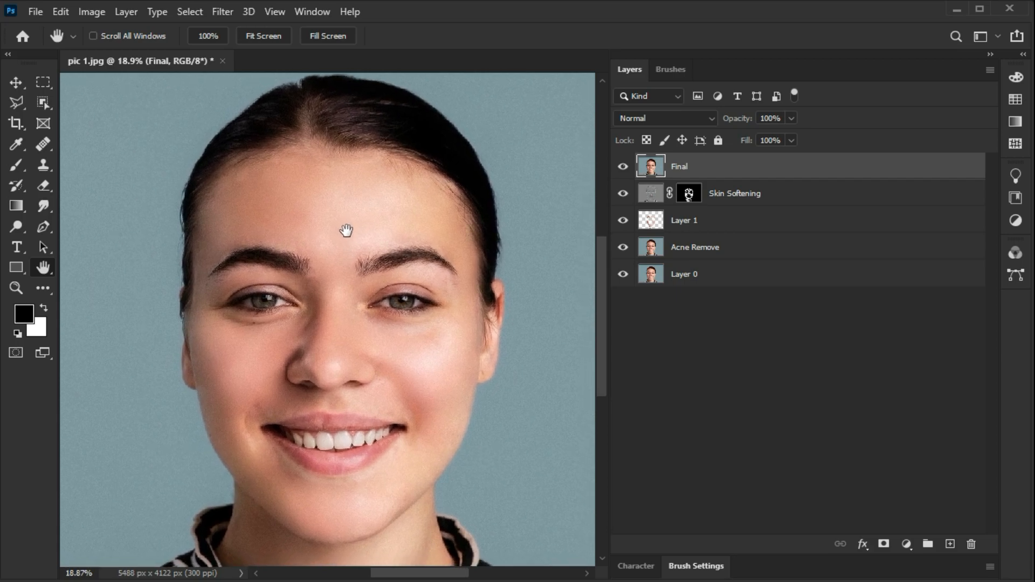
{"action": "left_click", "coordinate": [709, 382]}
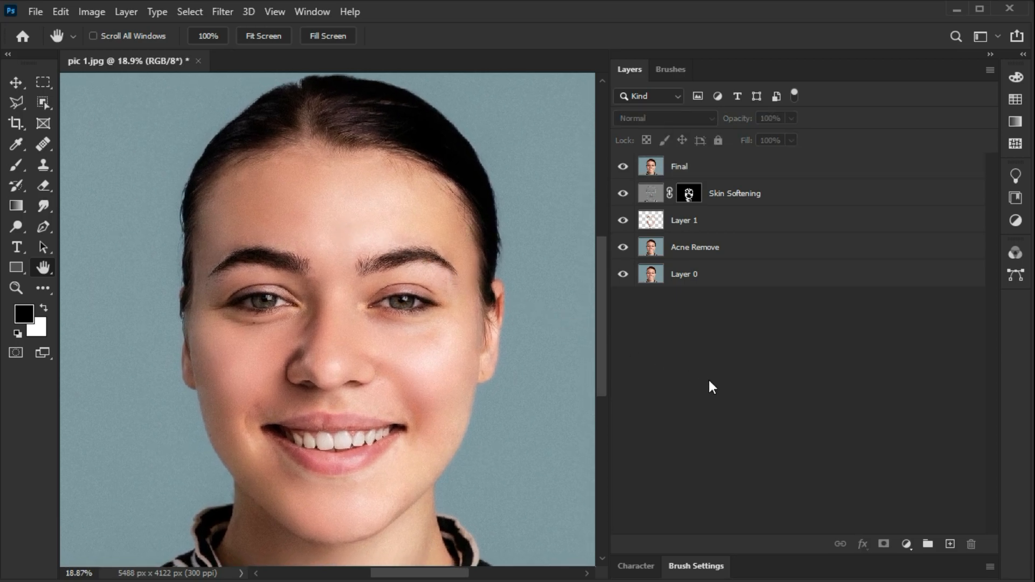